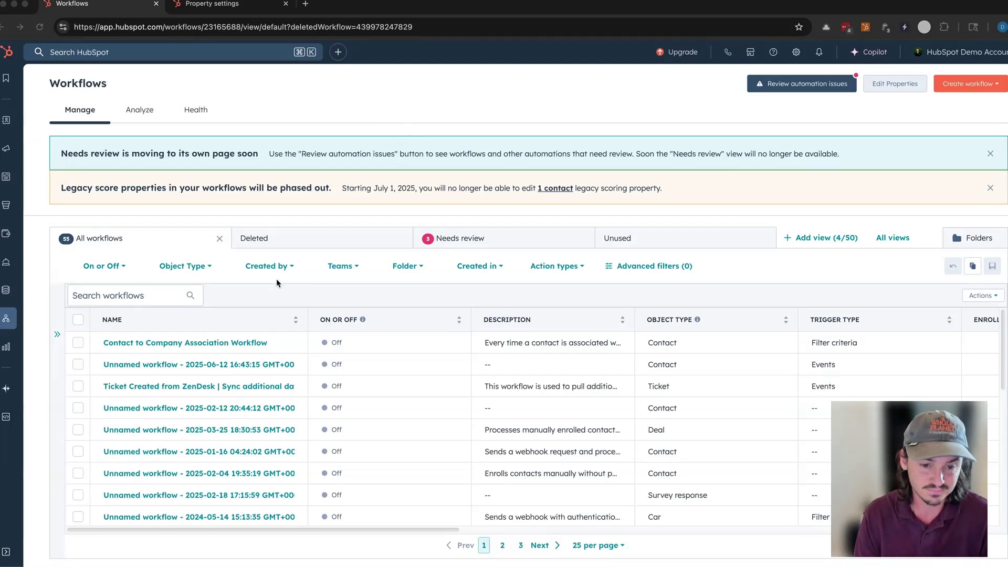
Check the Next Meeting Date contact property in the property settings and start creating a new workflow.
click(212, 4)
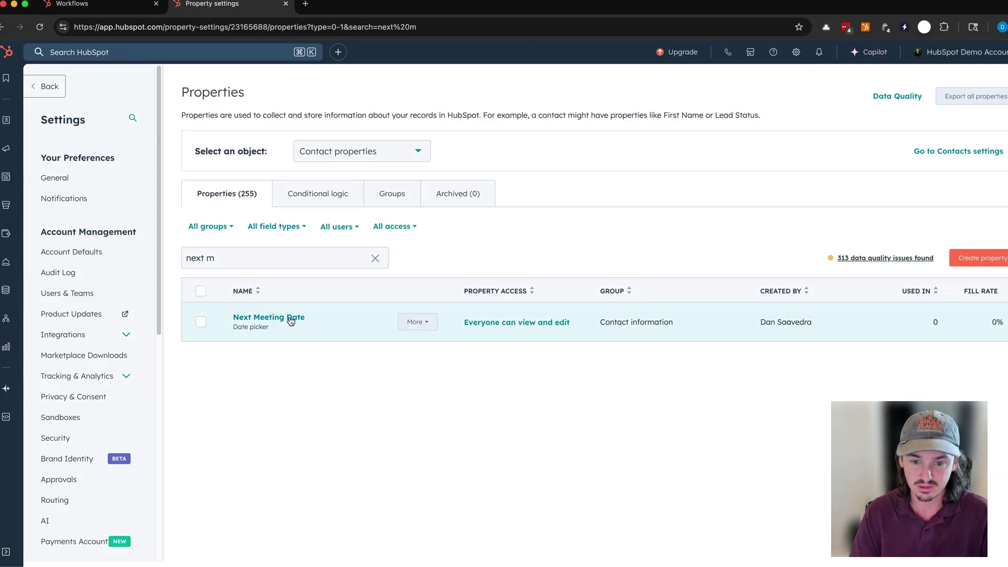
click(104, 5)
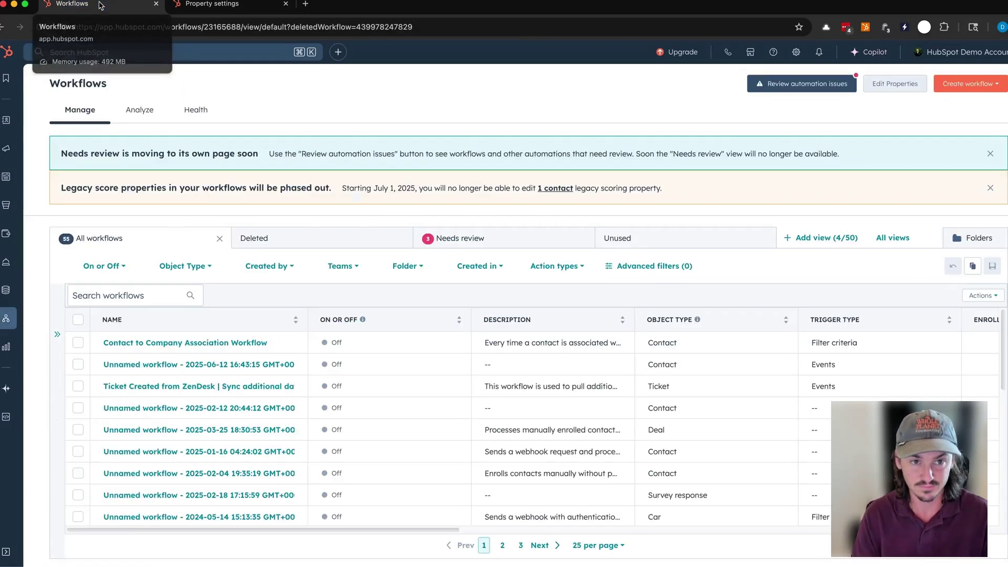
click(968, 84)
click(968, 108)
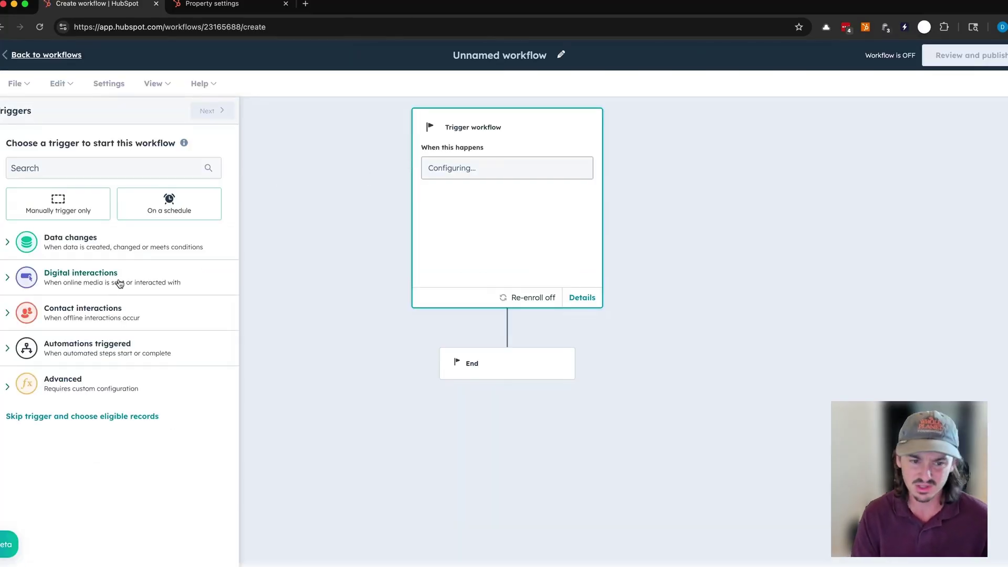
Set the workflow to start on the Meeting booked event from the contact interaction triggers.
click(84, 313)
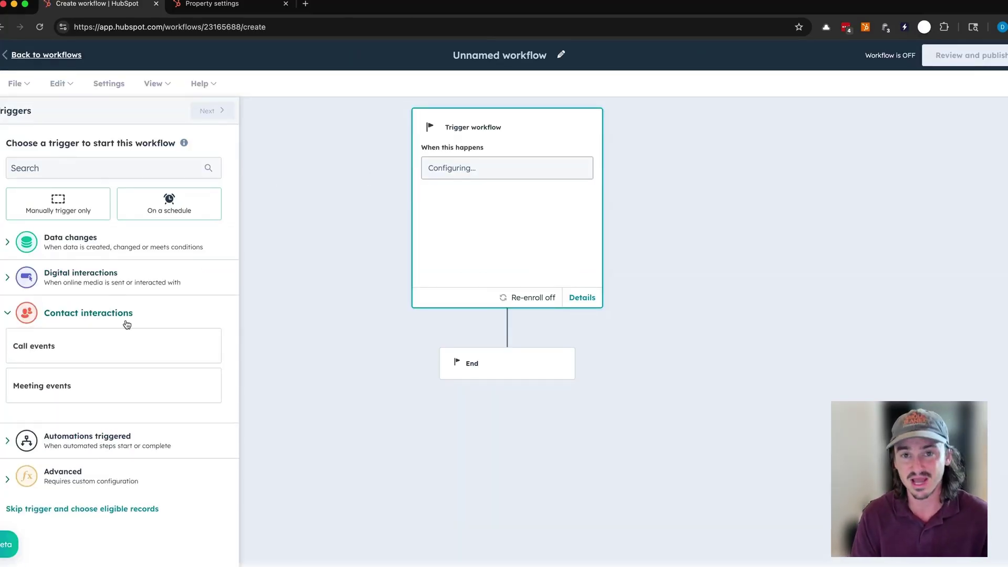
click(41, 386)
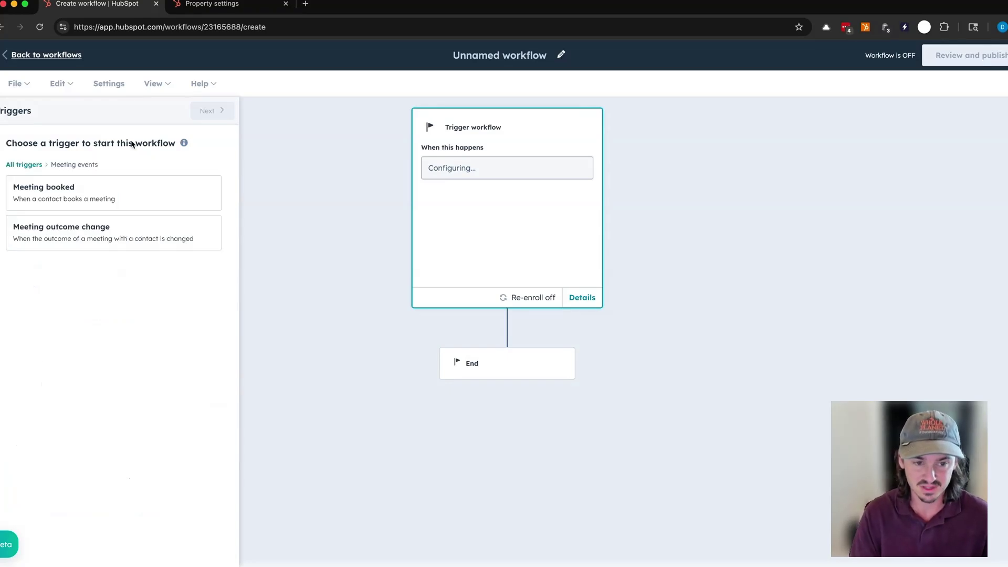
click(84, 197)
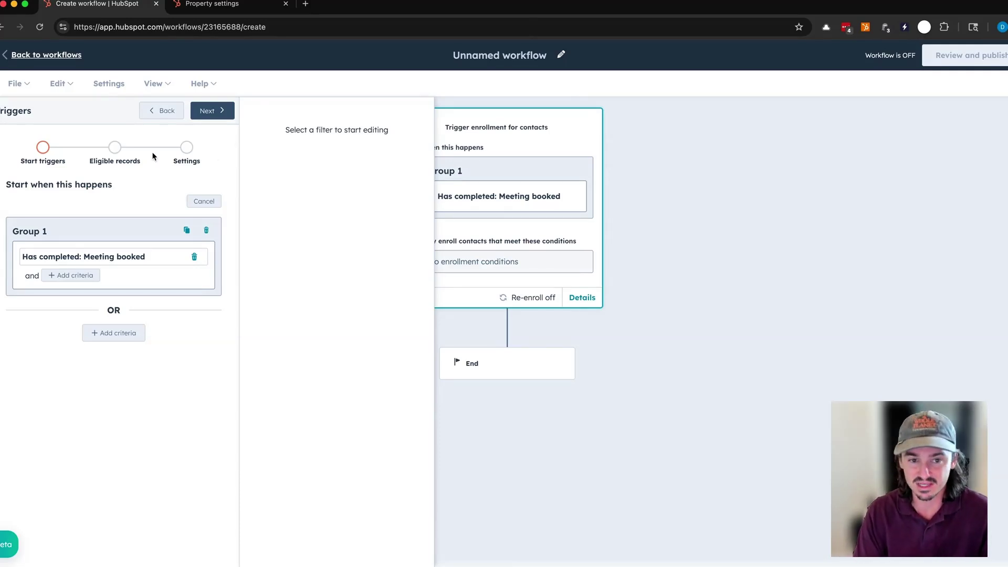
Leave the enrollment conditions empty, allow contacts to re-enroll, and save the trigger.
click(223, 113)
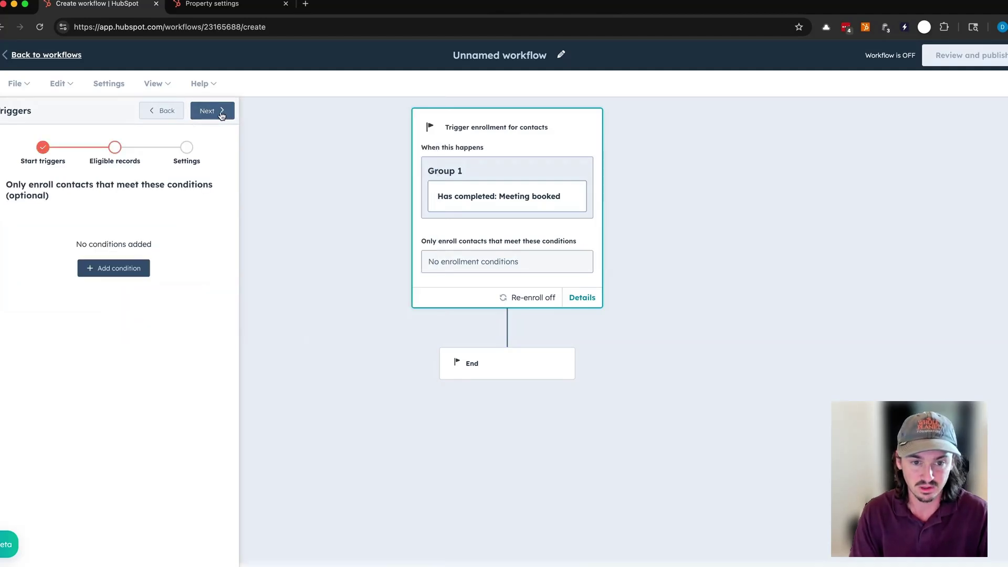
click(223, 112)
click(199, 212)
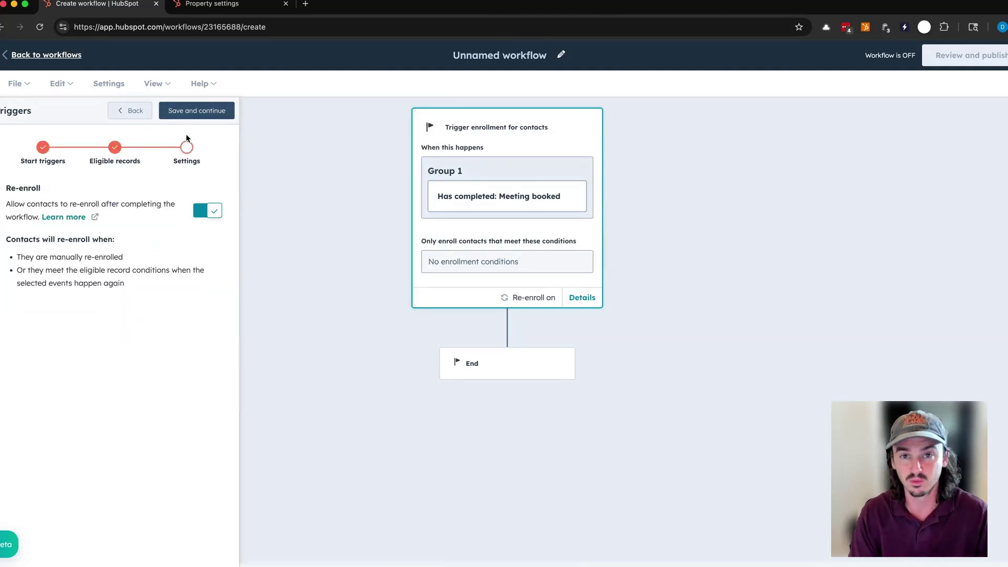
click(185, 112)
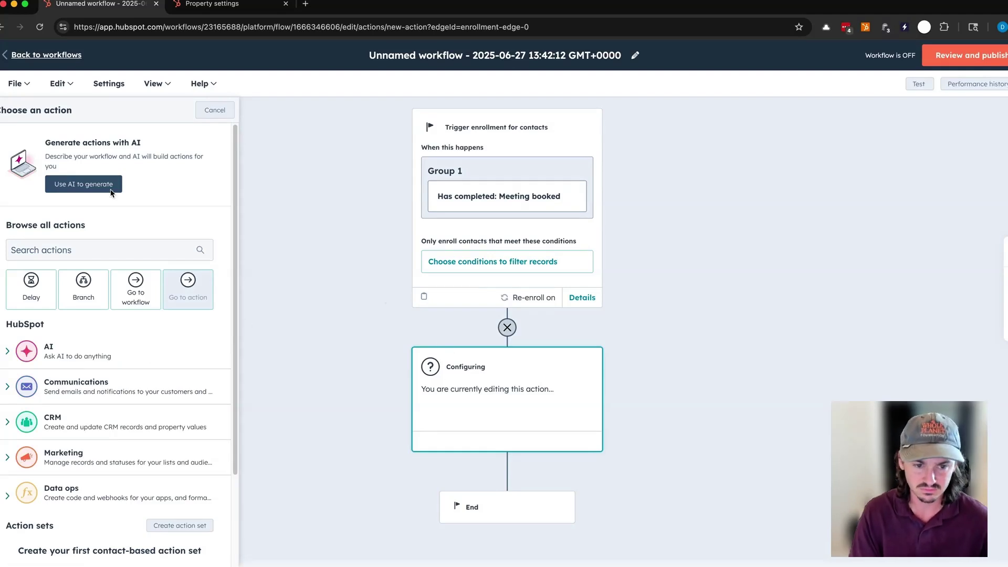
Add an Edit record action for the current contact with Next Meeting Date as the property to edit.
click(87, 243)
text(edit)
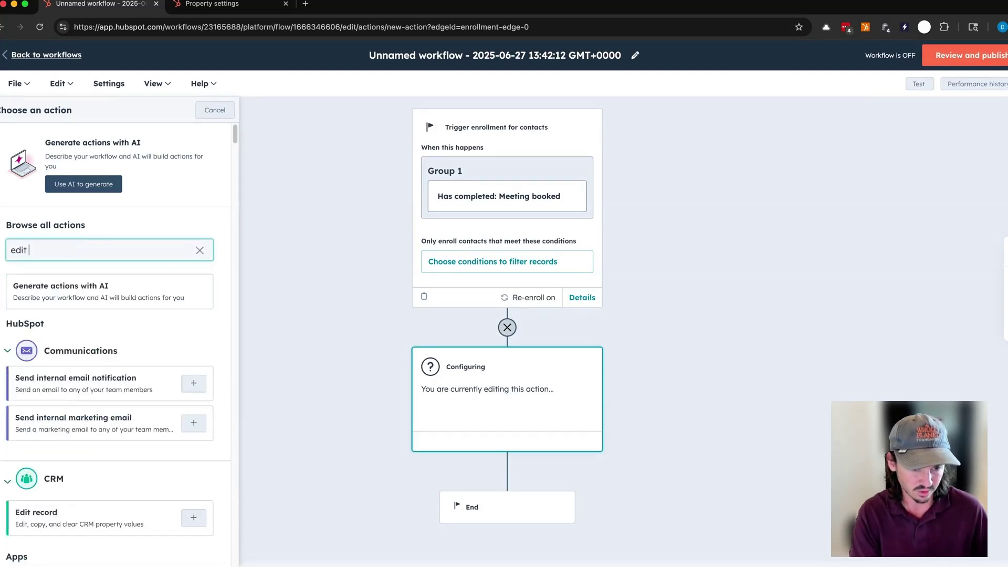
text(rec)
click(74, 374)
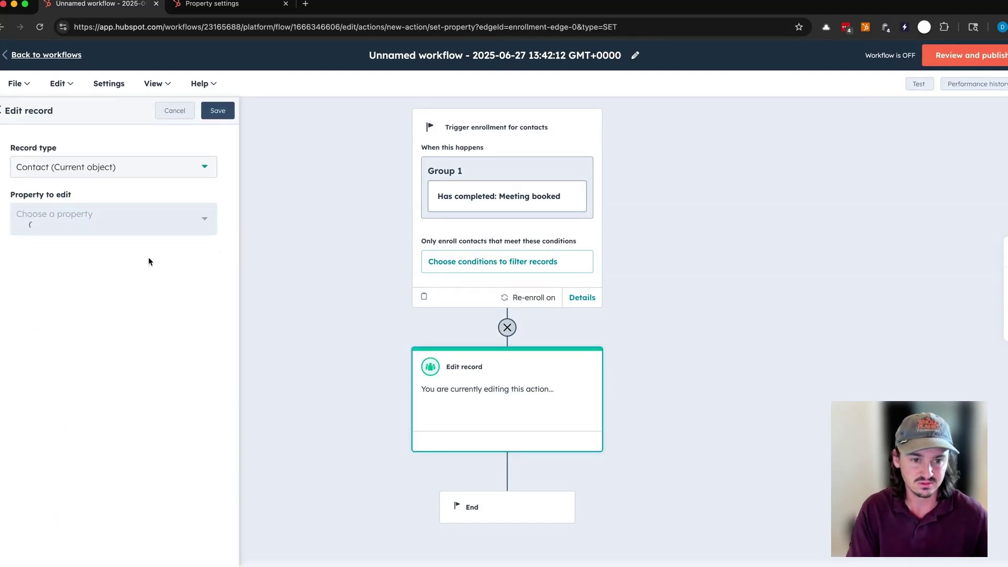
click(153, 221)
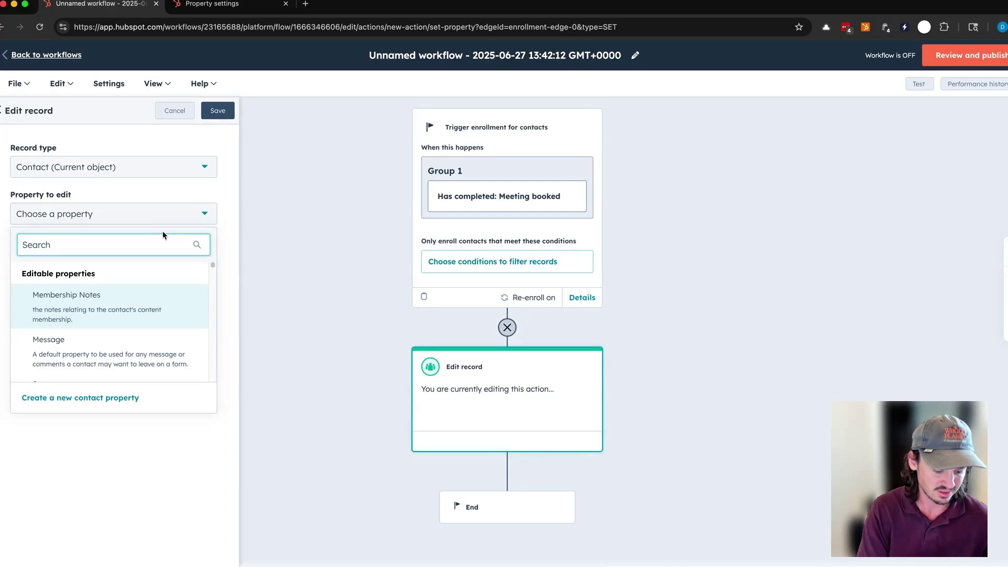
text(meeting)
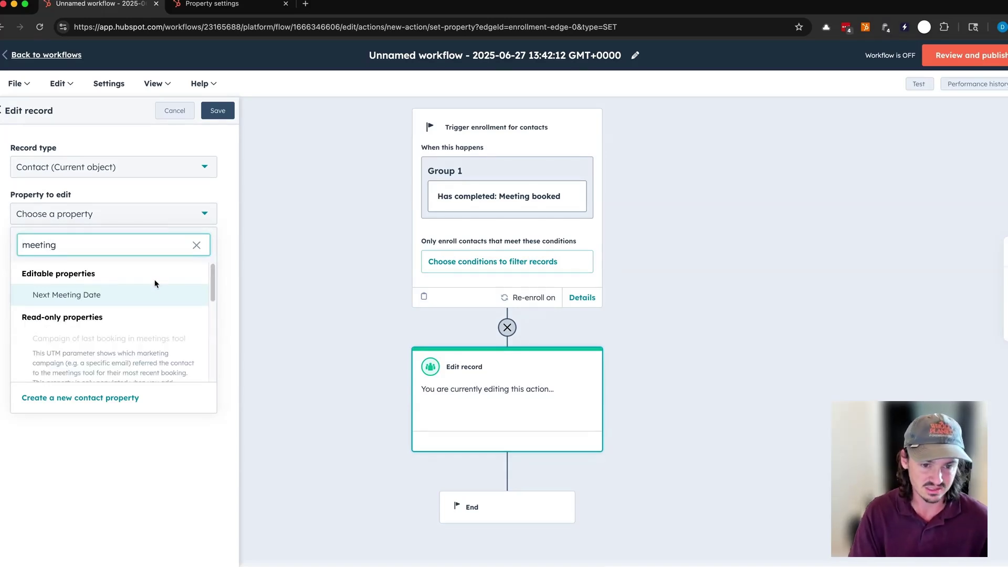
click(148, 296)
From the date value's data variables, edit the available records and begin adding a source with record type Meeting.
click(64, 324)
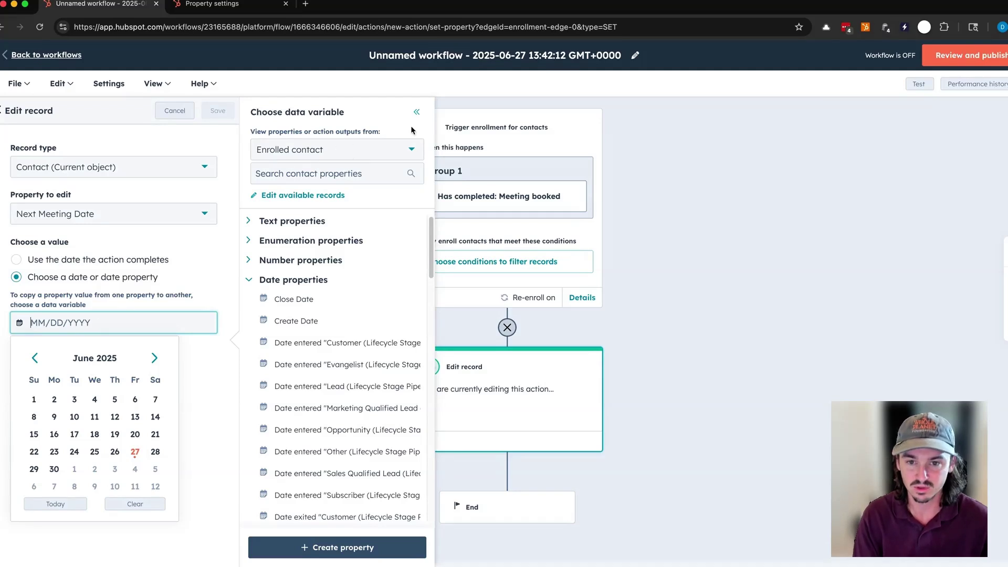
click(362, 153)
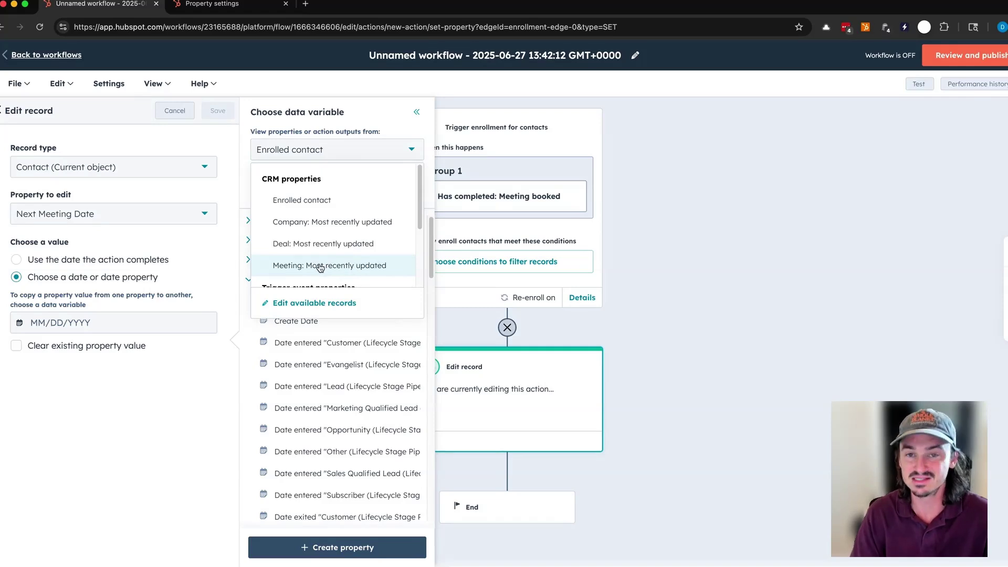
scroll(321, 265, down, 2)
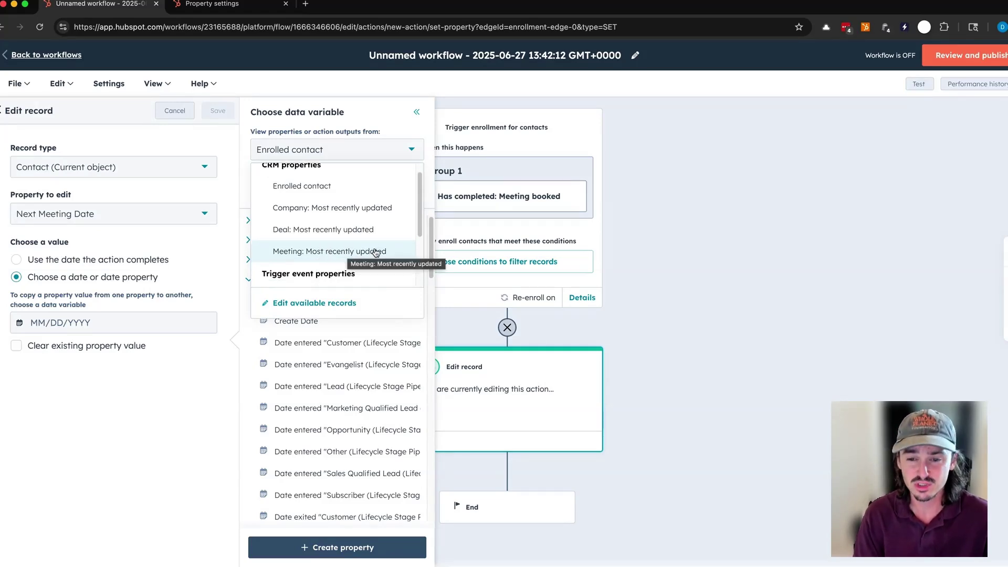
click(351, 302)
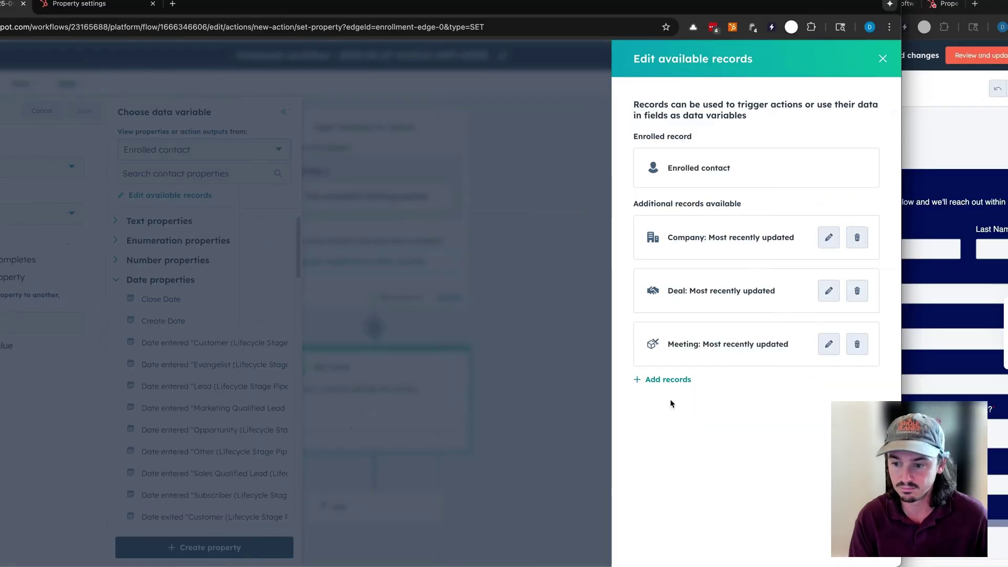
click(802, 379)
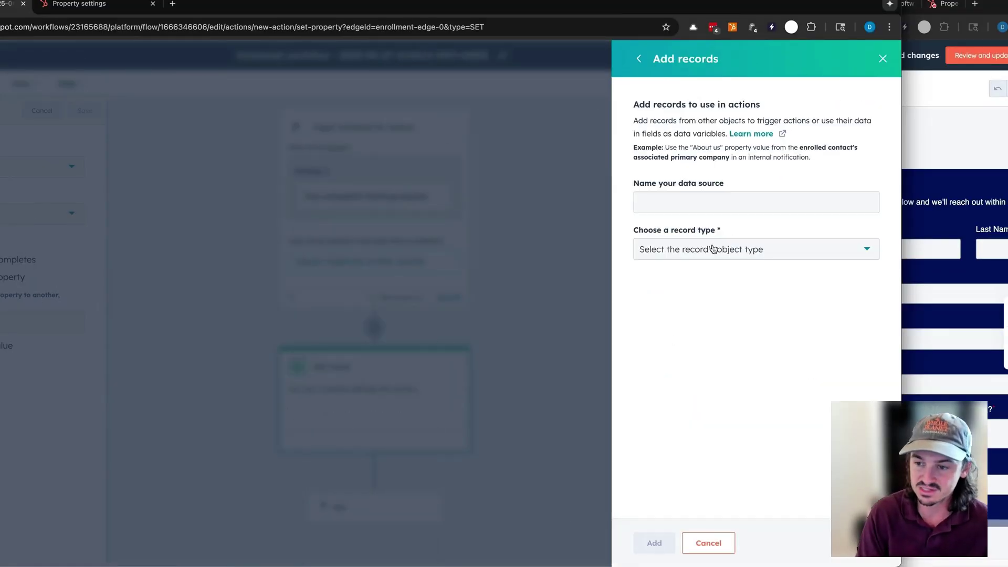
click(737, 260)
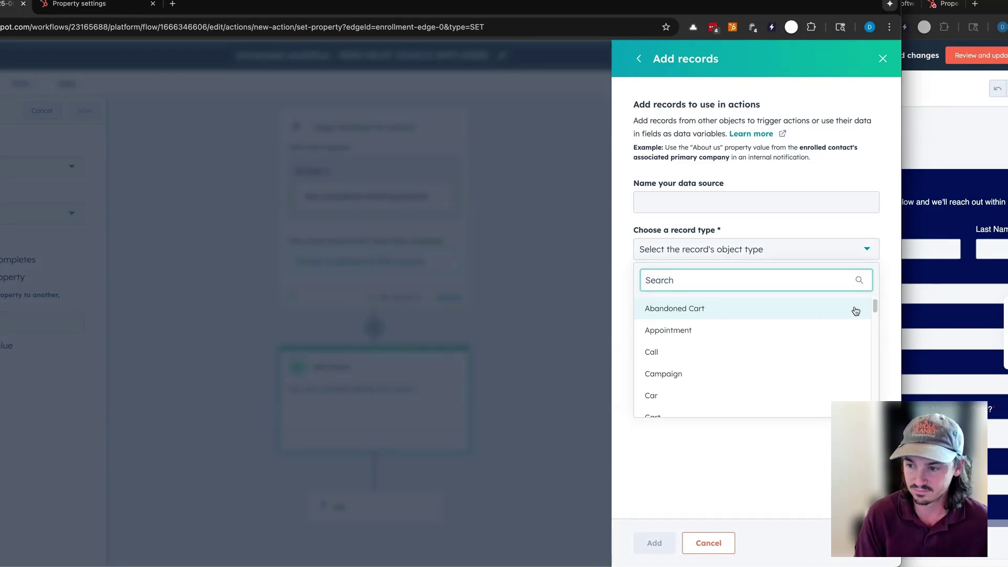
drag(876, 310, 870, 367)
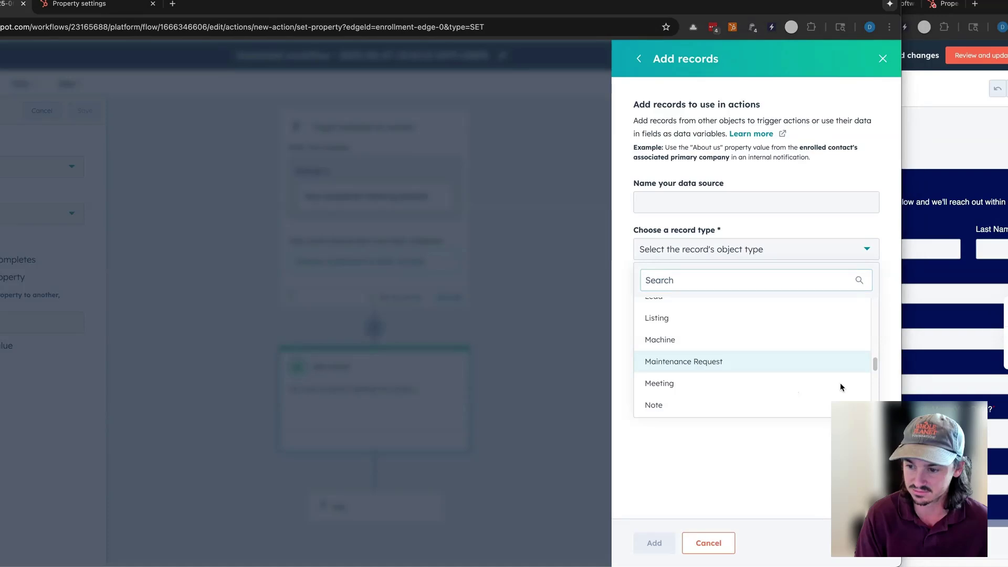
click(734, 383)
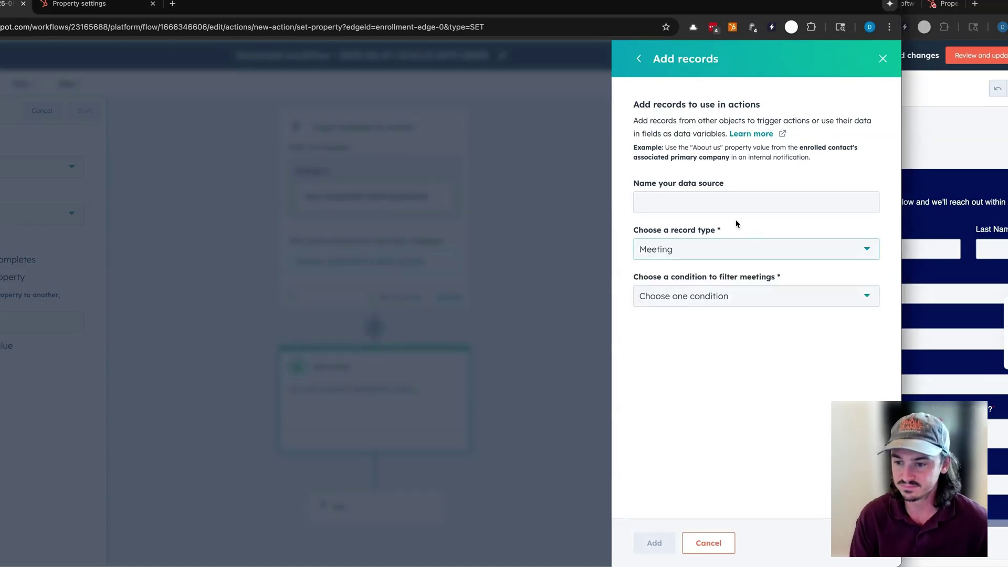
Filter the meeting source to all meetings associated to the enrolled contact, narrow it to the most recently created one, and add it.
click(740, 296)
scroll(696, 361, down, 2)
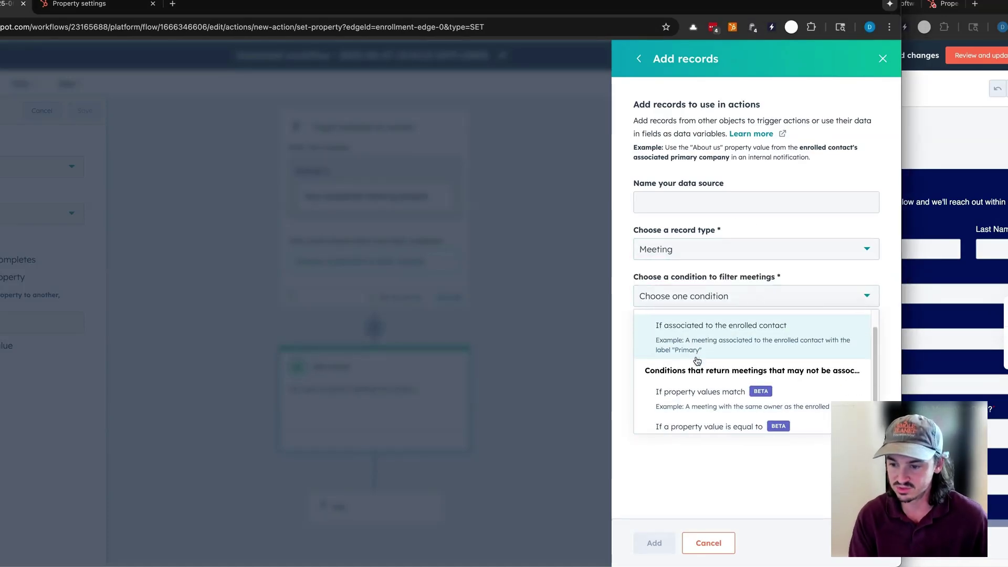
scroll(728, 367, up, 2)
click(728, 366)
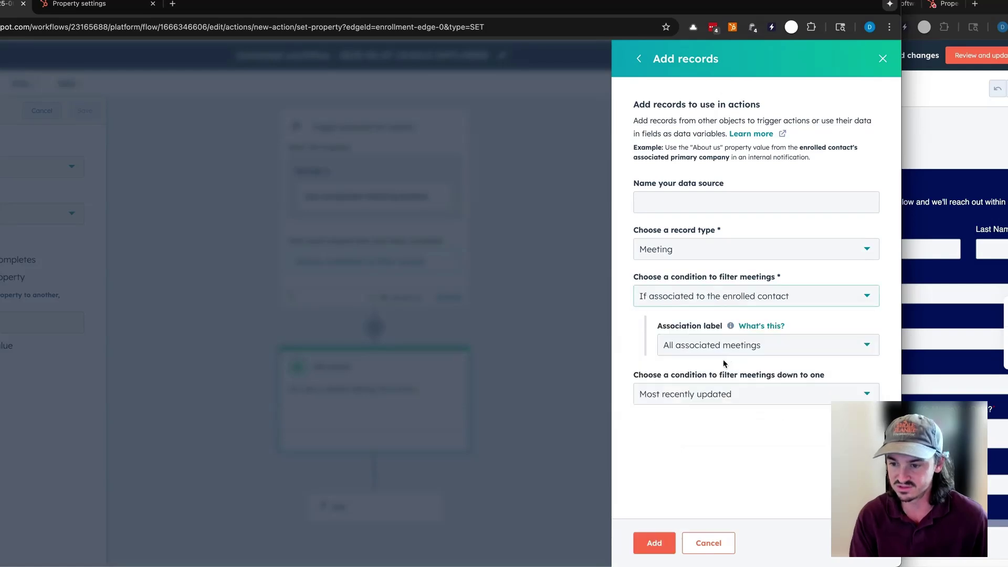
click(756, 345)
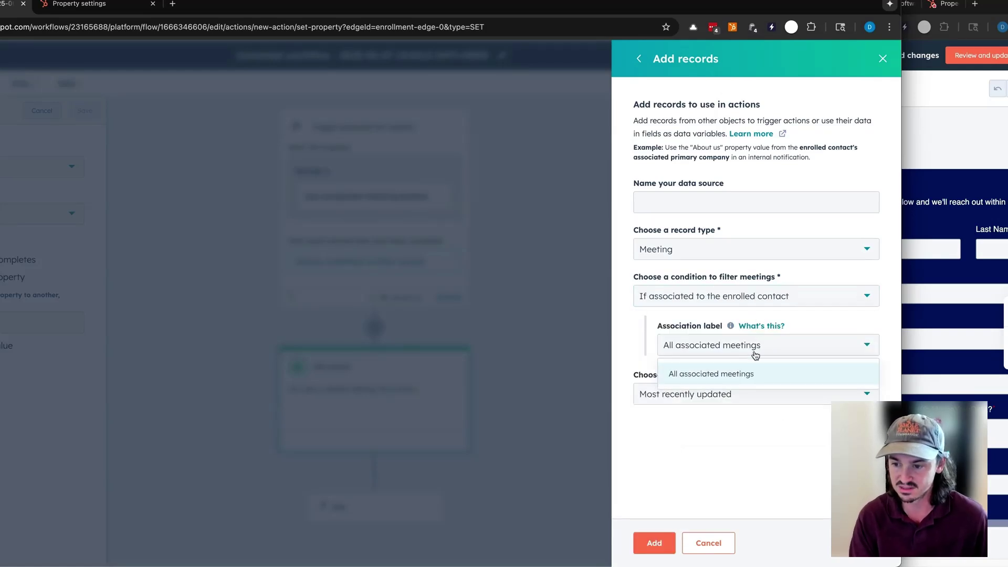
click(716, 401)
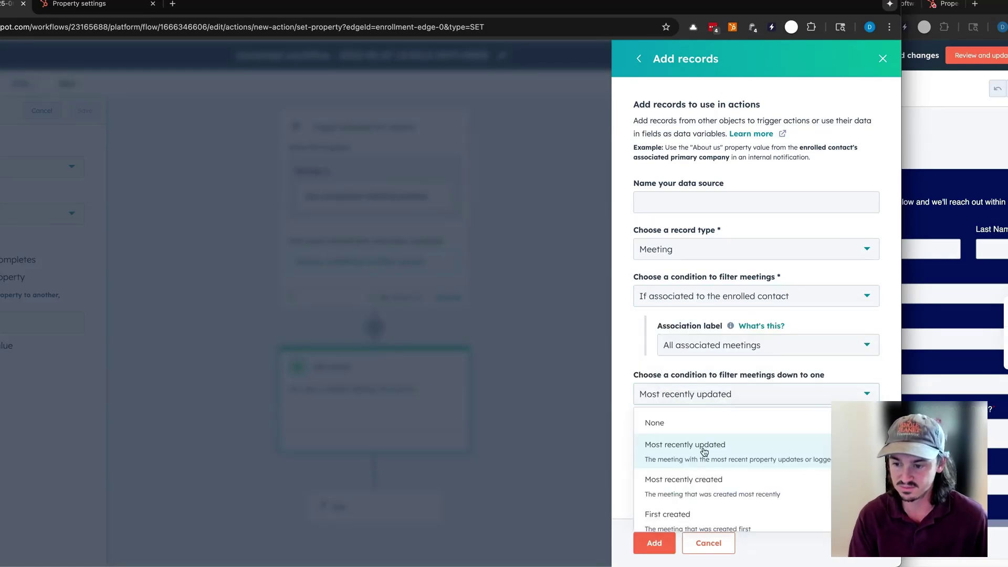
click(712, 483)
click(651, 543)
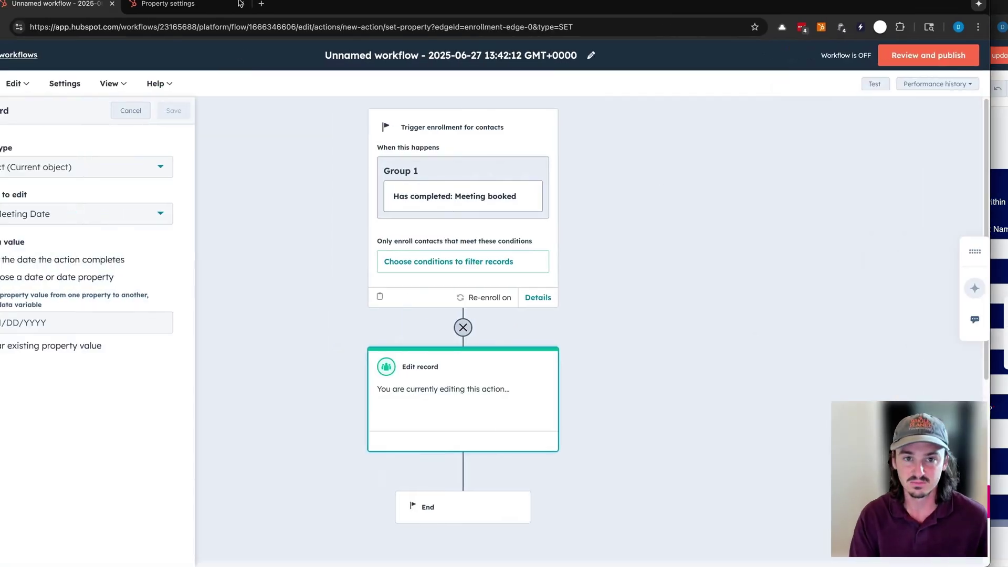
Set Next Meeting Date to the Meeting start time from Meeting: Most recently created and save the action.
click(103, 321)
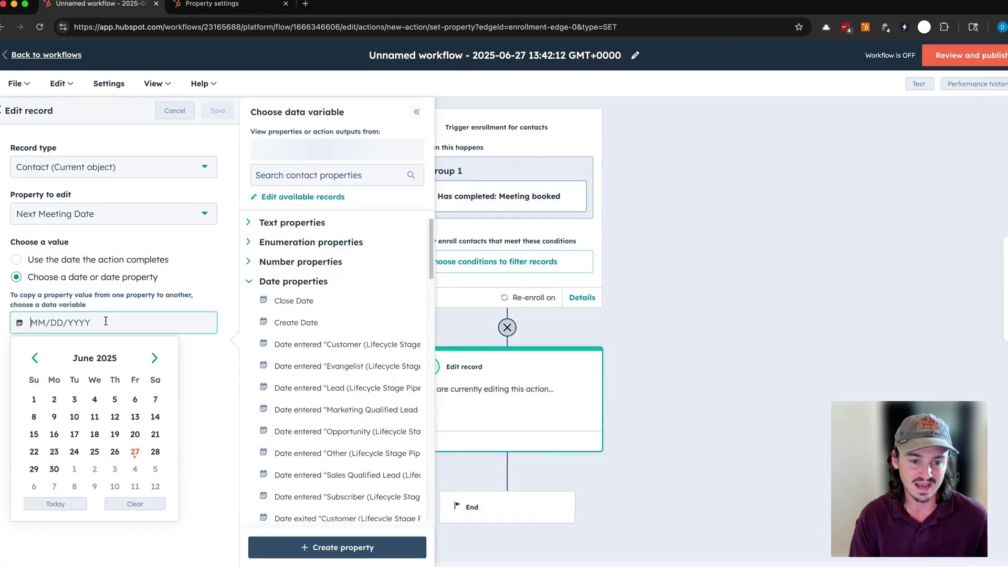
click(332, 155)
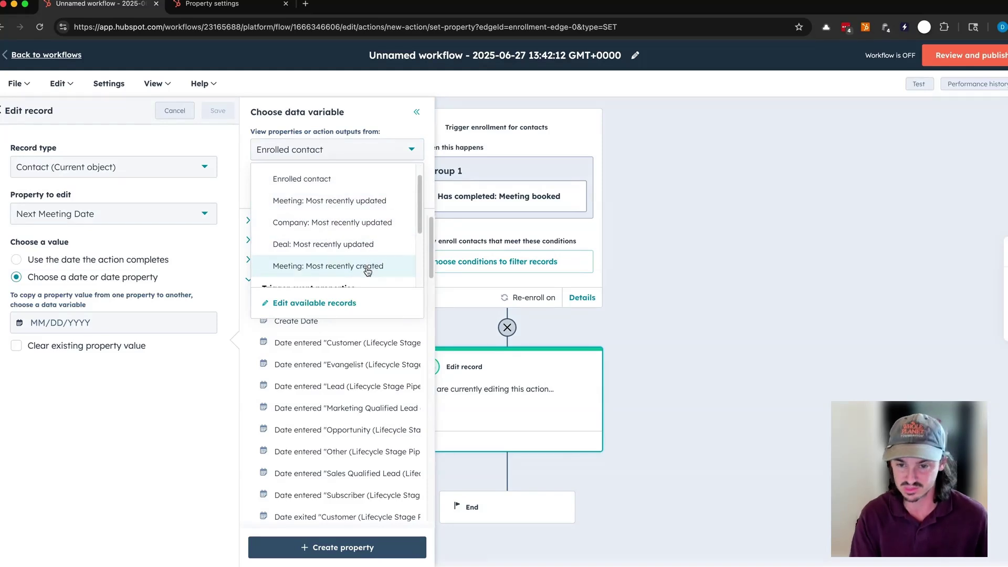
scroll(342, 257, down, 1)
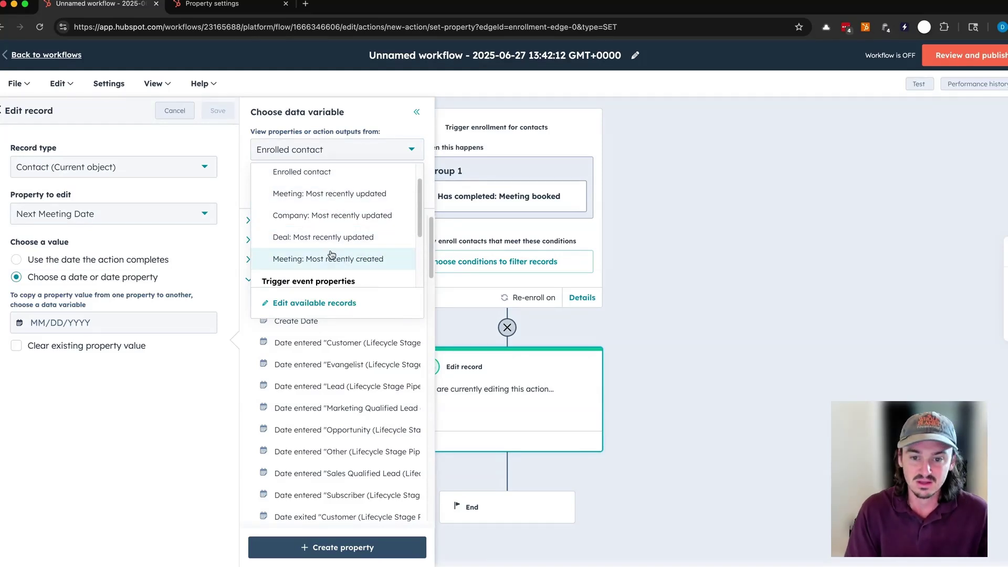
click(312, 259)
click(351, 176)
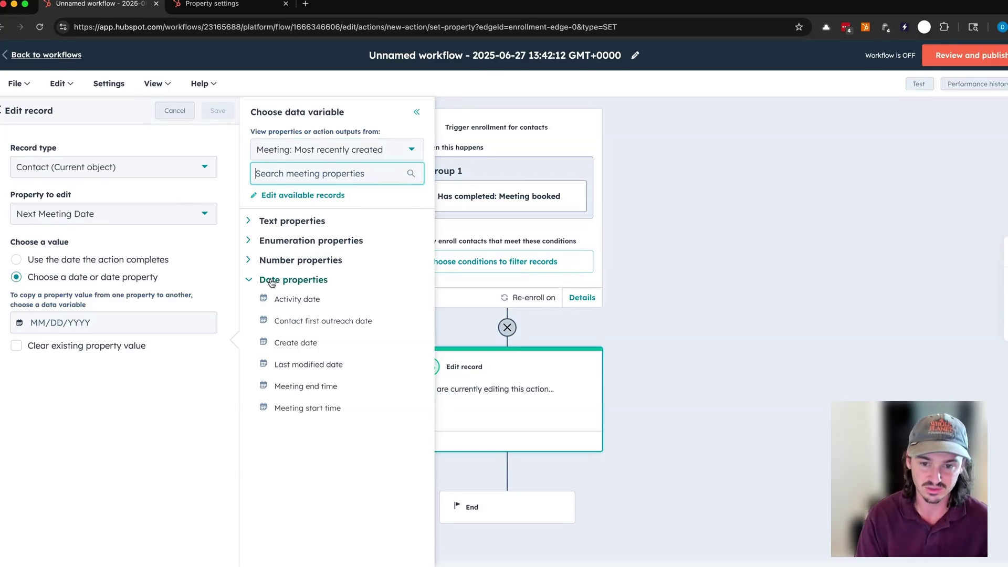
click(322, 410)
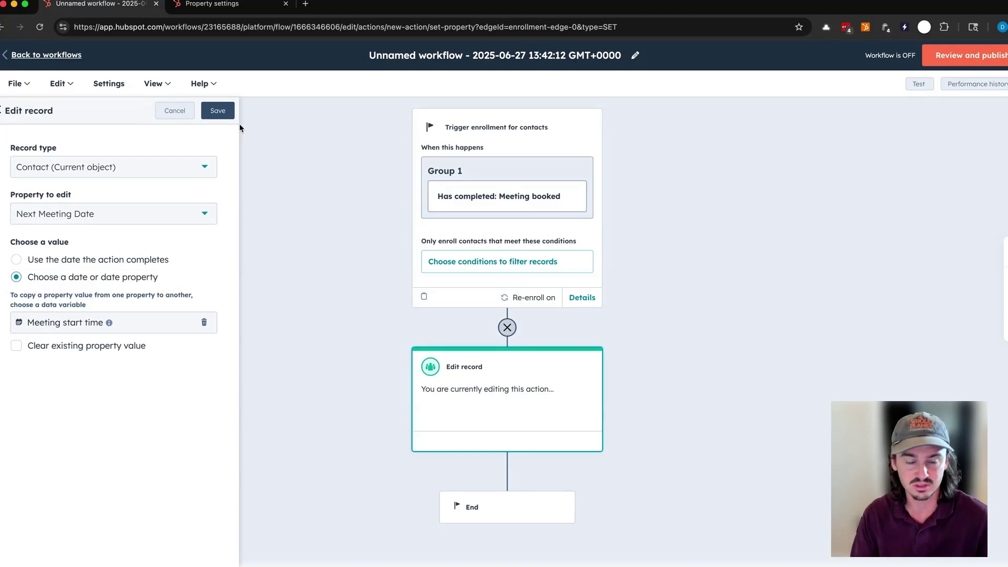
click(221, 111)
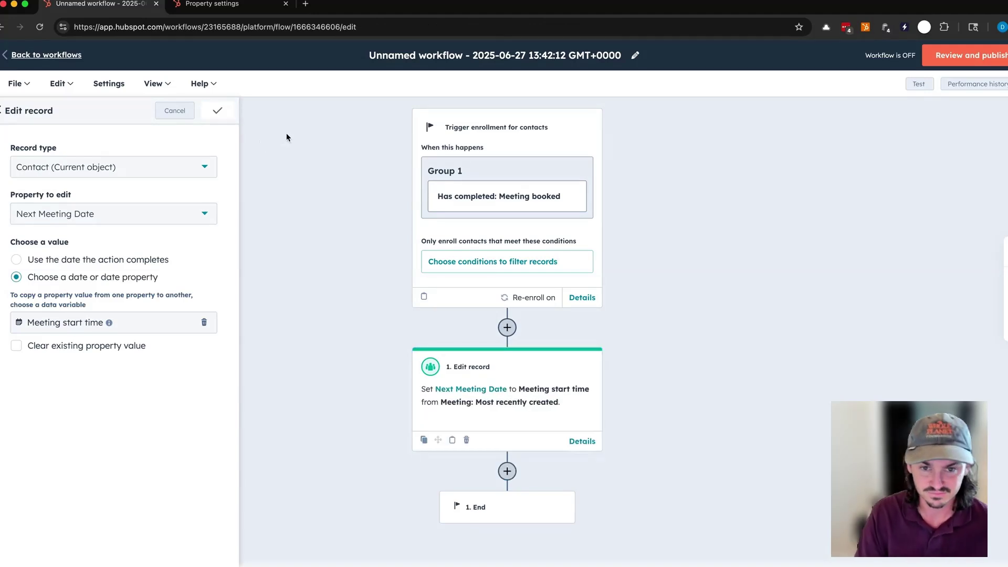
Add a Delay after the Edit record action that waits until a date property, with Next Meeting Date as the property.
scroll(472, 236, down, 3)
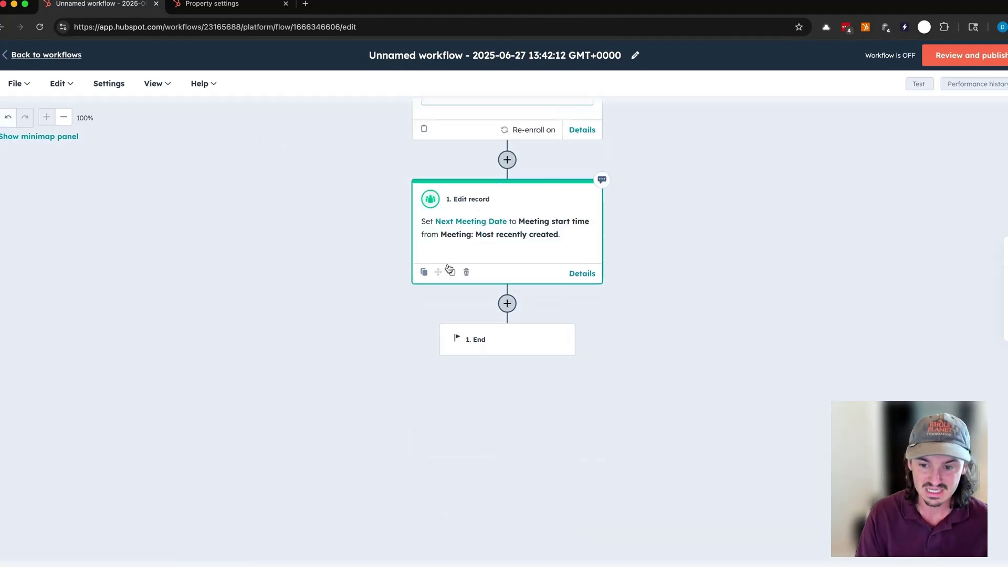
click(507, 304)
click(53, 287)
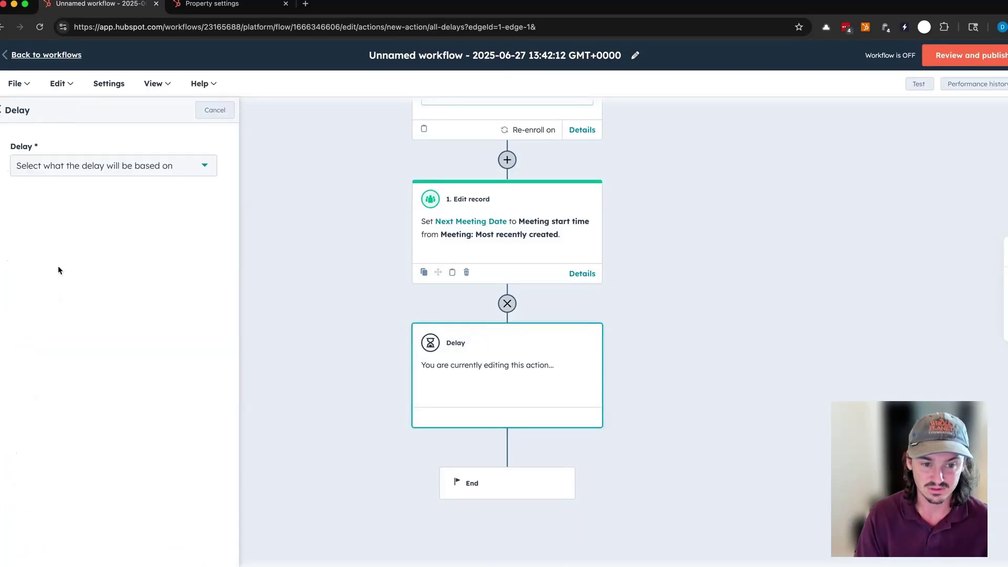
click(83, 166)
click(122, 229)
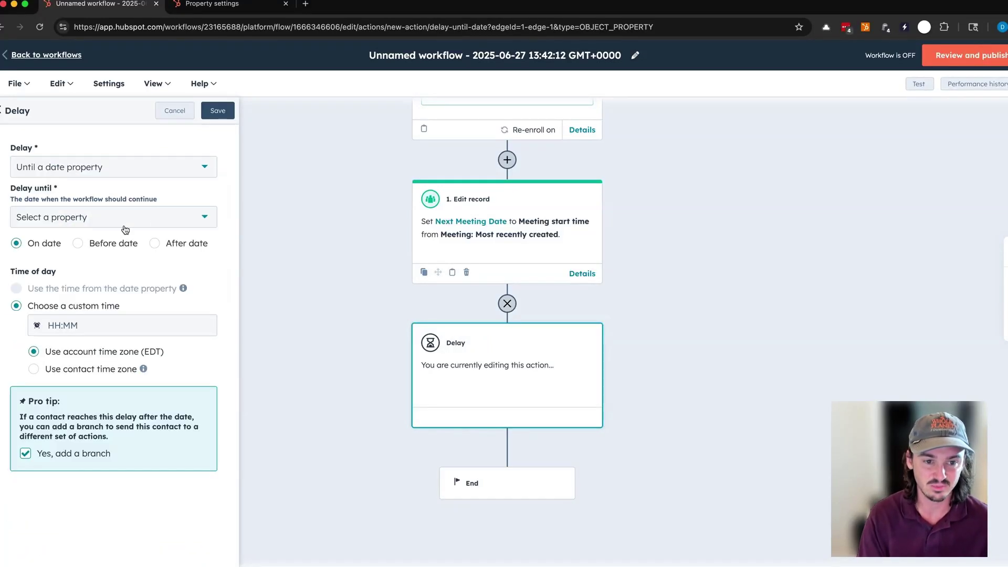
click(158, 221)
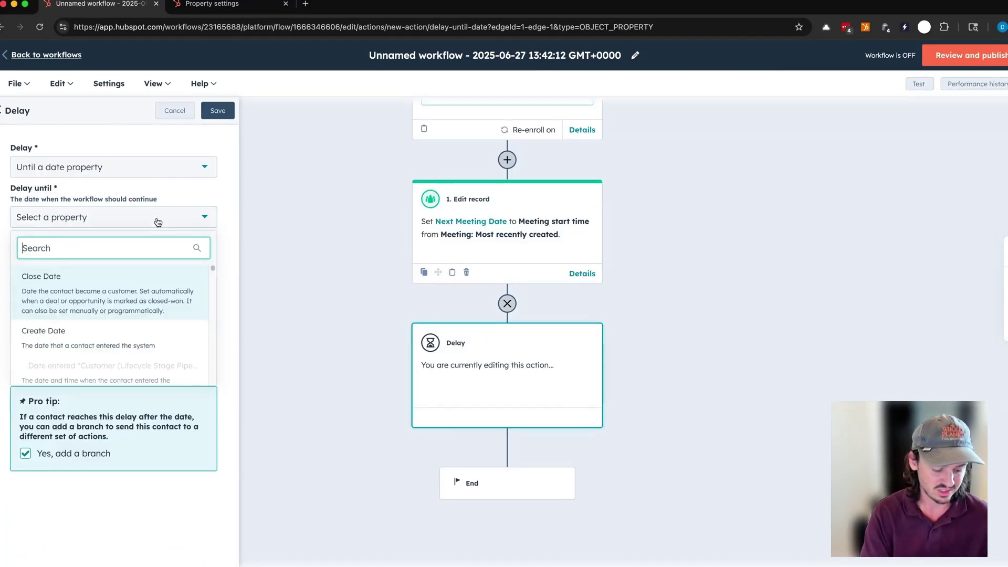
text(next mee)
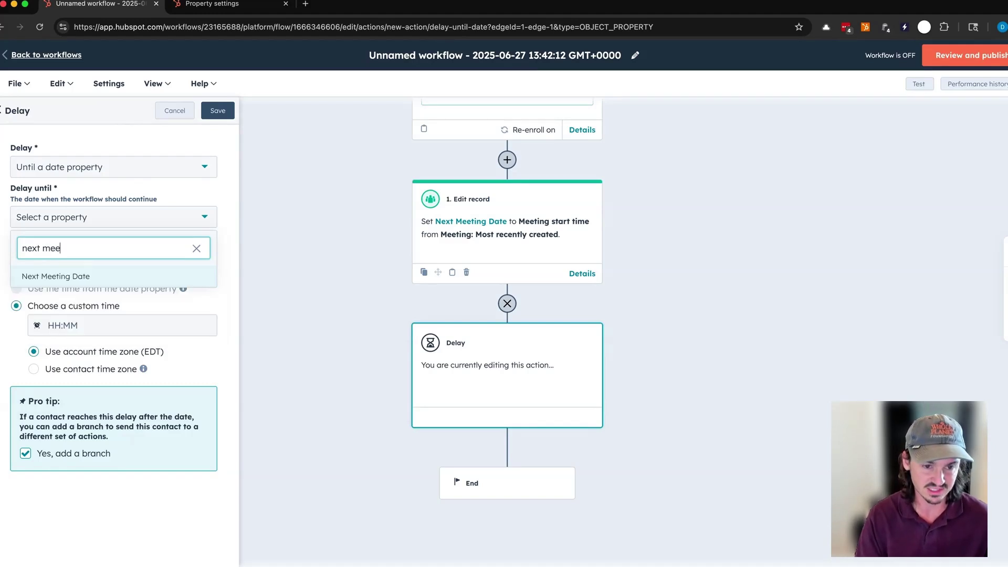
click(134, 274)
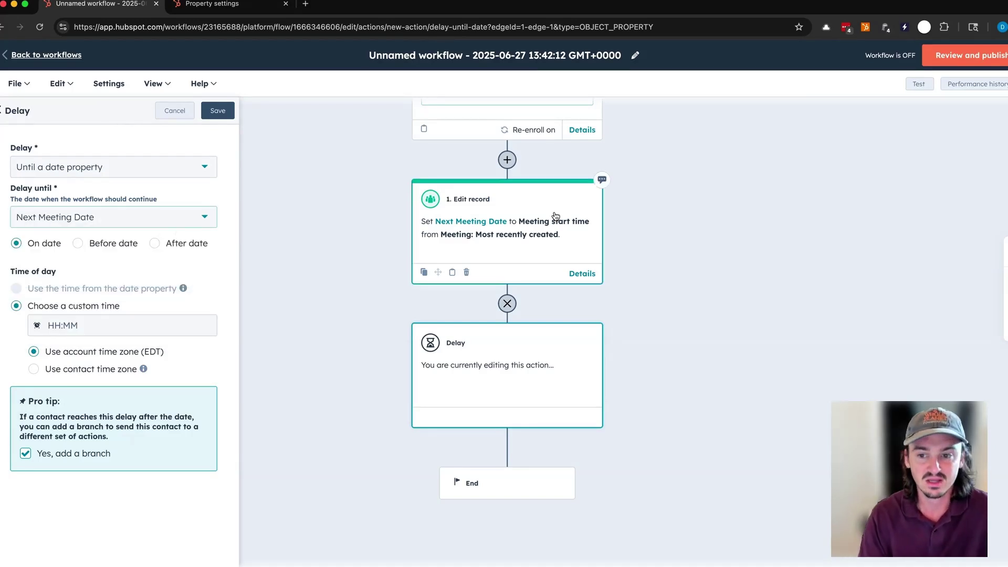
Set the delay to run before the date, with 5 as the days before.
scroll(482, 367, up, 3)
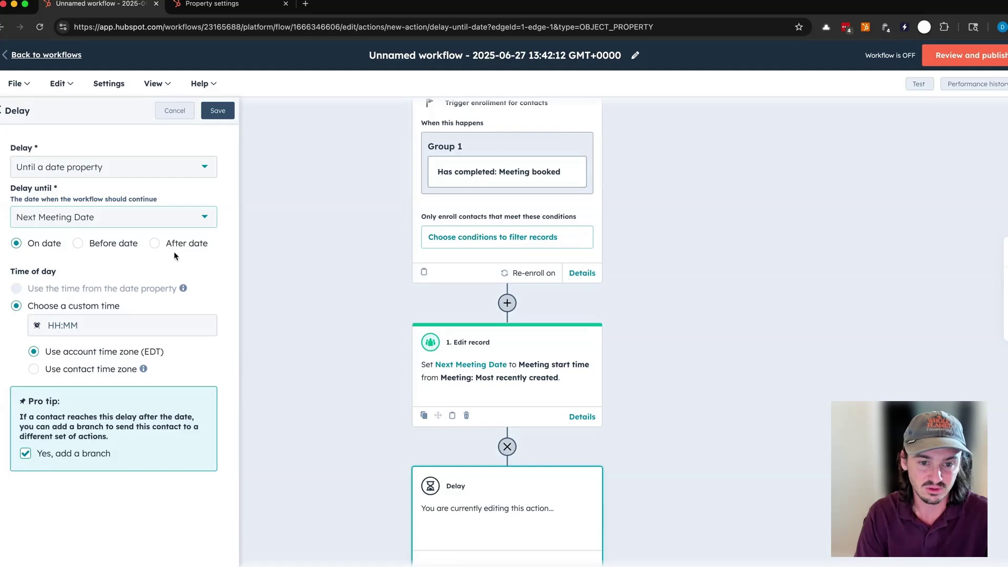
click(126, 247)
click(128, 290)
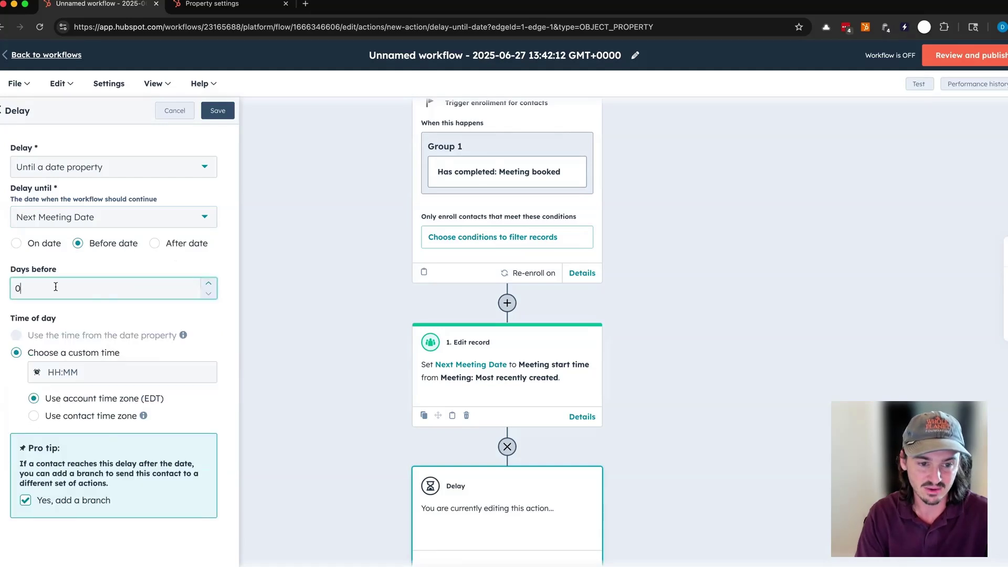
double_click(18, 289)
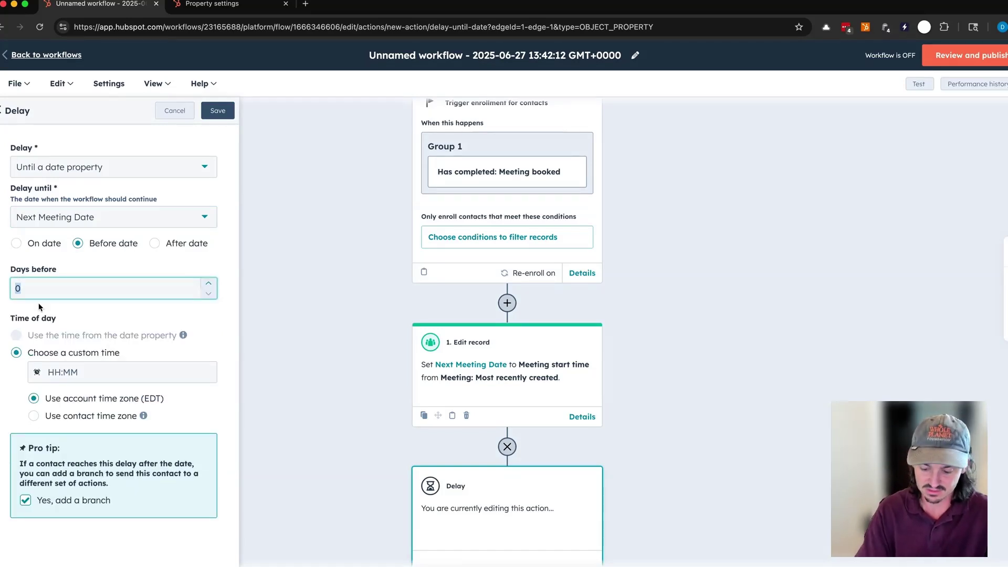
text(10)
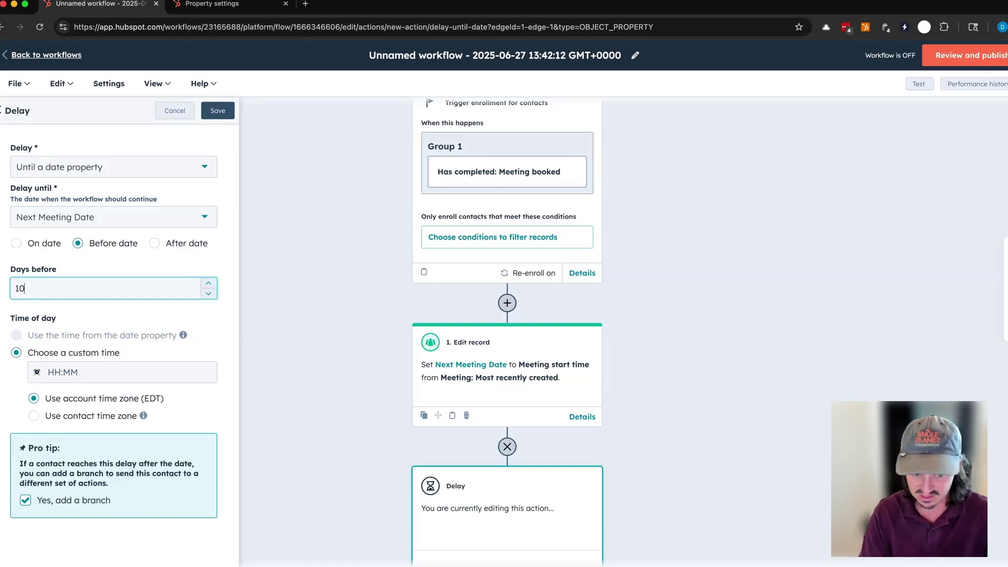
key(super+a)
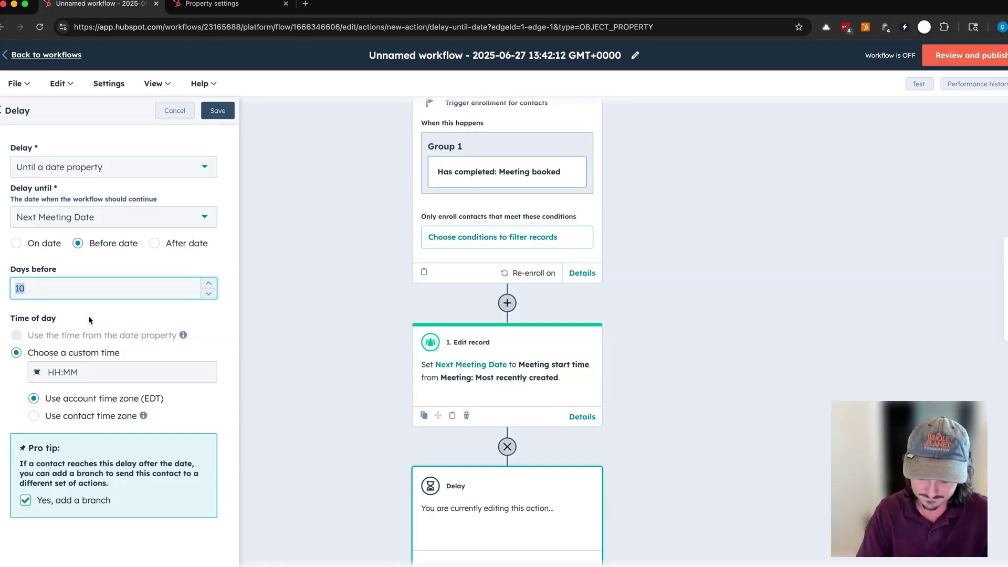
text(5)
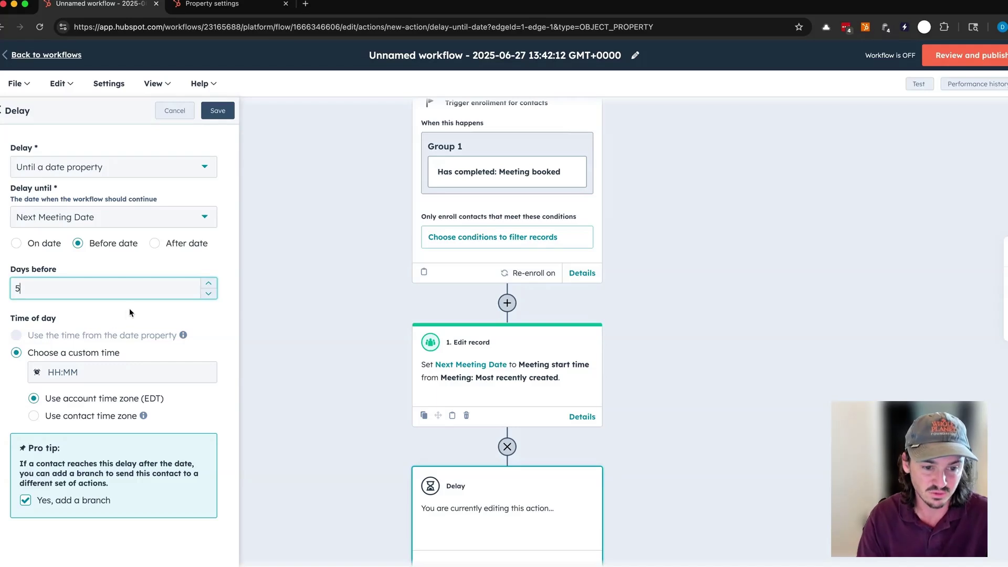
Choose 9:30 AM EDT as the delay's custom time of day and save the action.
click(102, 372)
scroll(94, 436, down, 10)
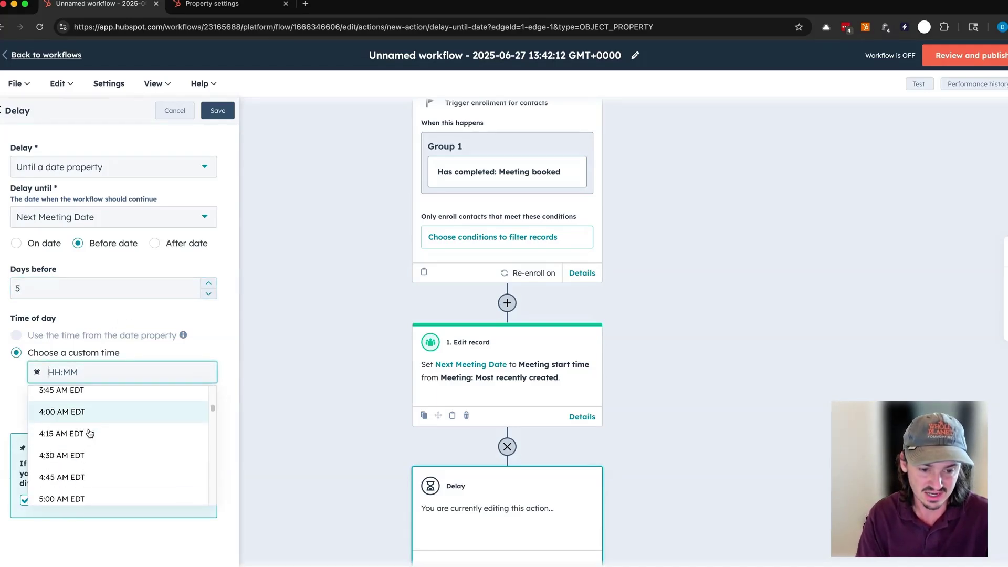
scroll(94, 436, down, 6)
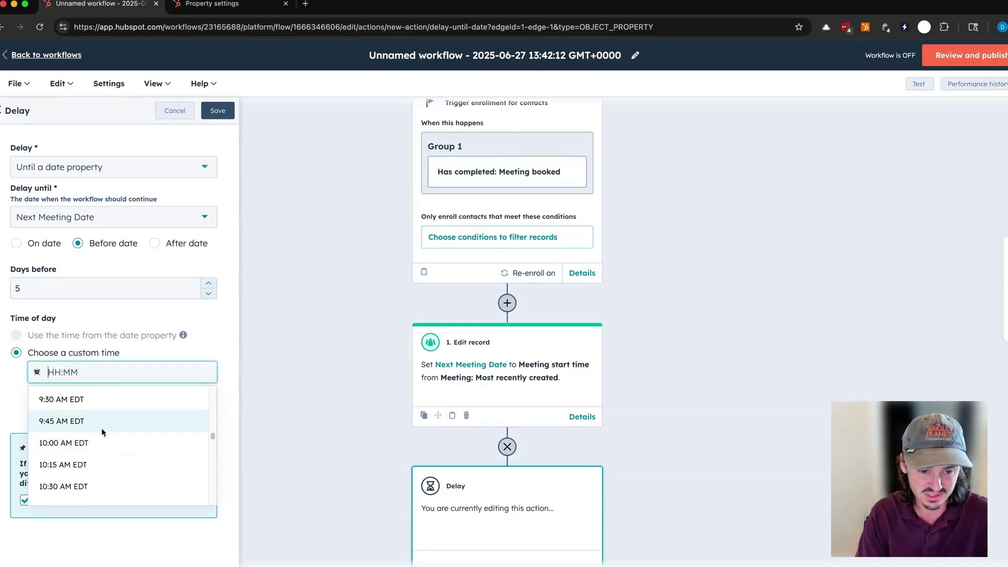
click(108, 400)
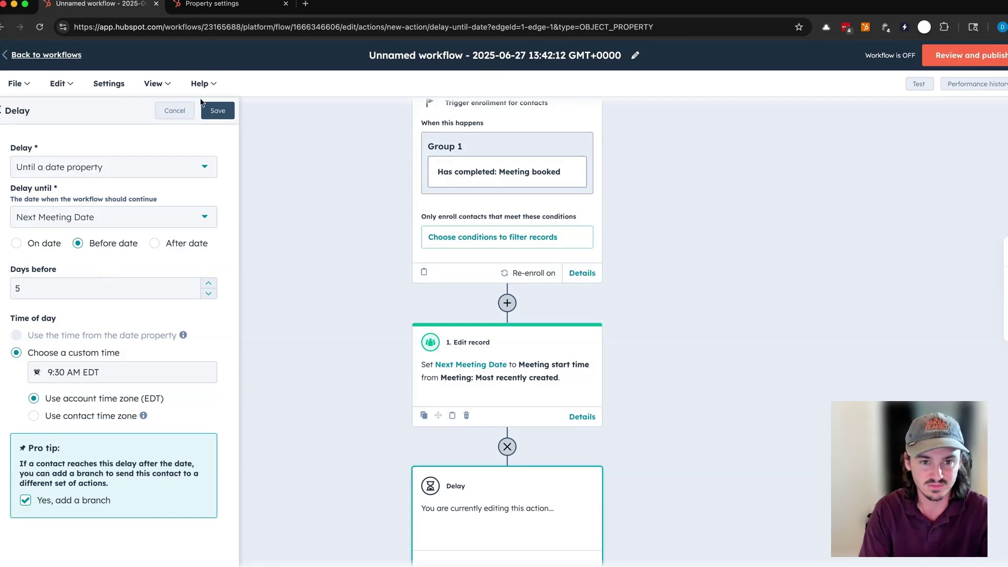
click(228, 116)
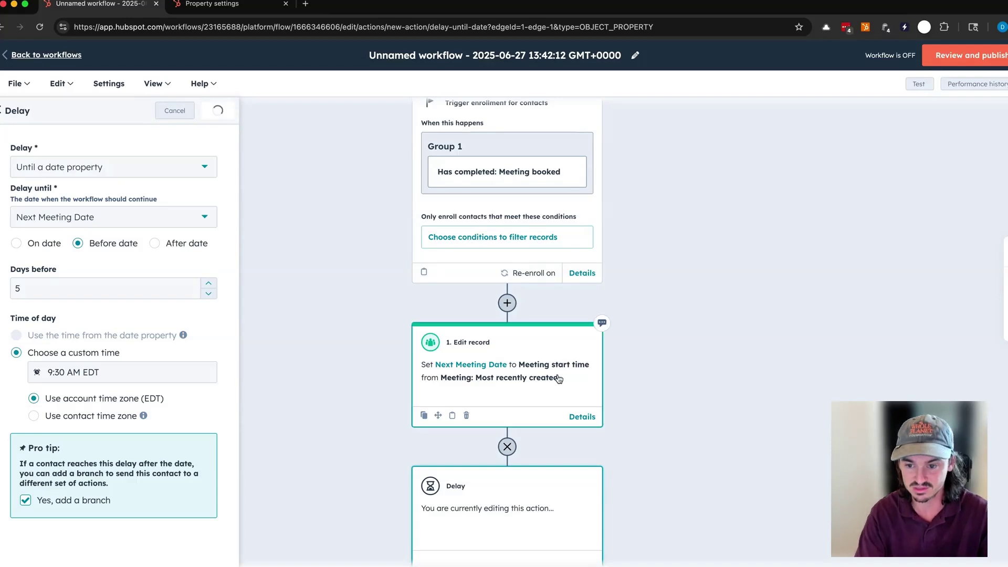
On the On assigned date branch, add a Send email action that uses Example Welcome Email and save it.
scroll(758, 326, down, 5)
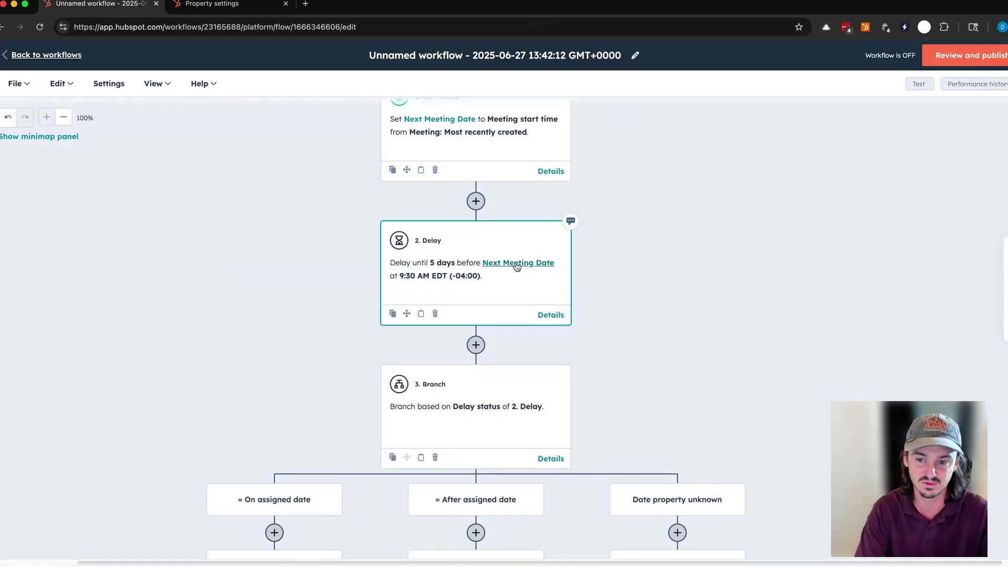
scroll(408, 282, down, 3)
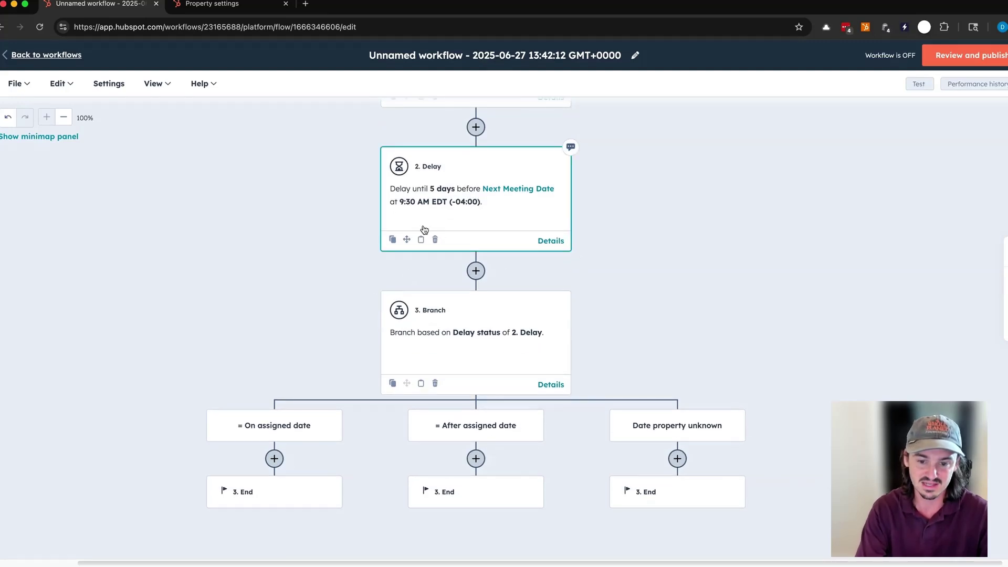
click(274, 459)
click(80, 245)
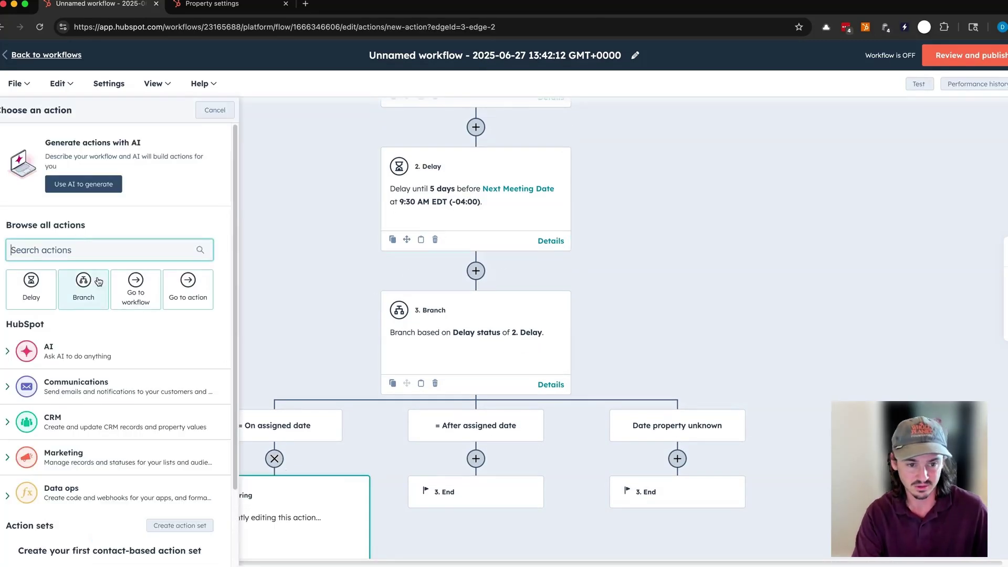
text(email)
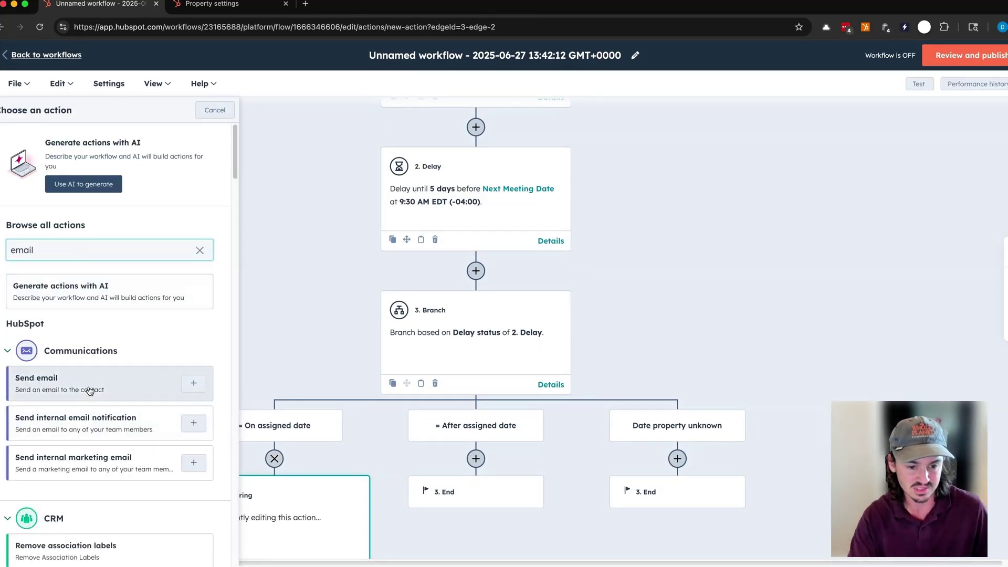
click(90, 387)
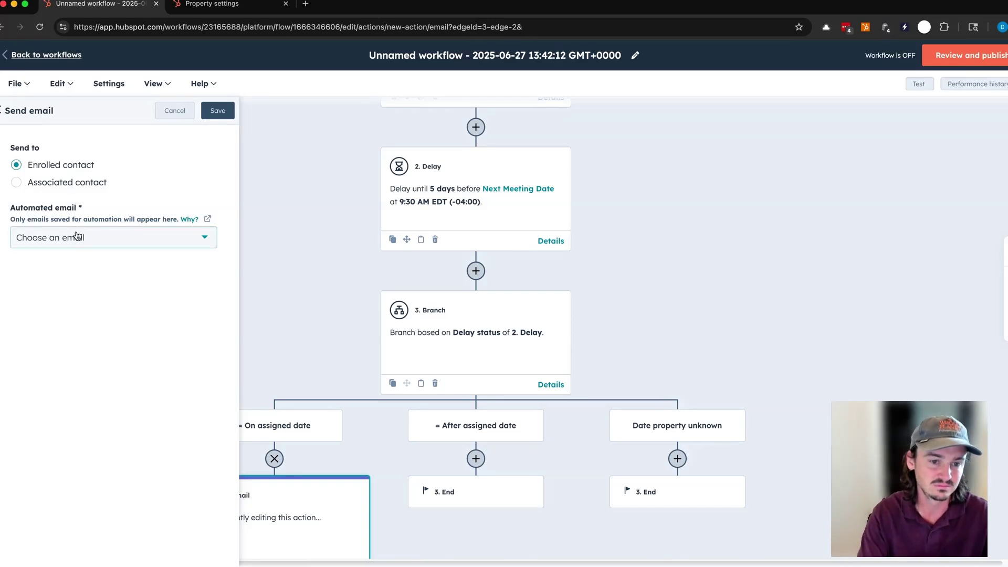
click(161, 248)
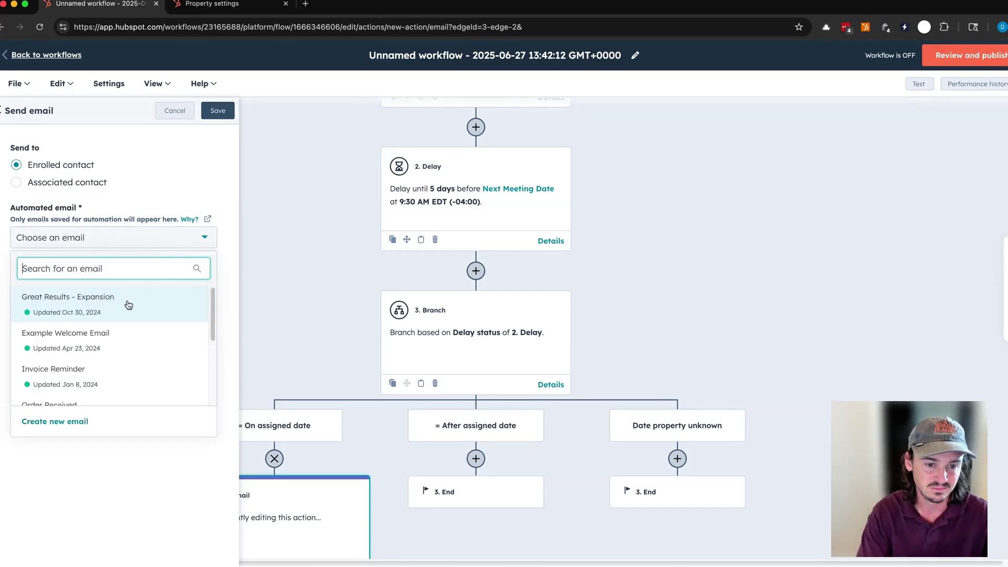
click(110, 353)
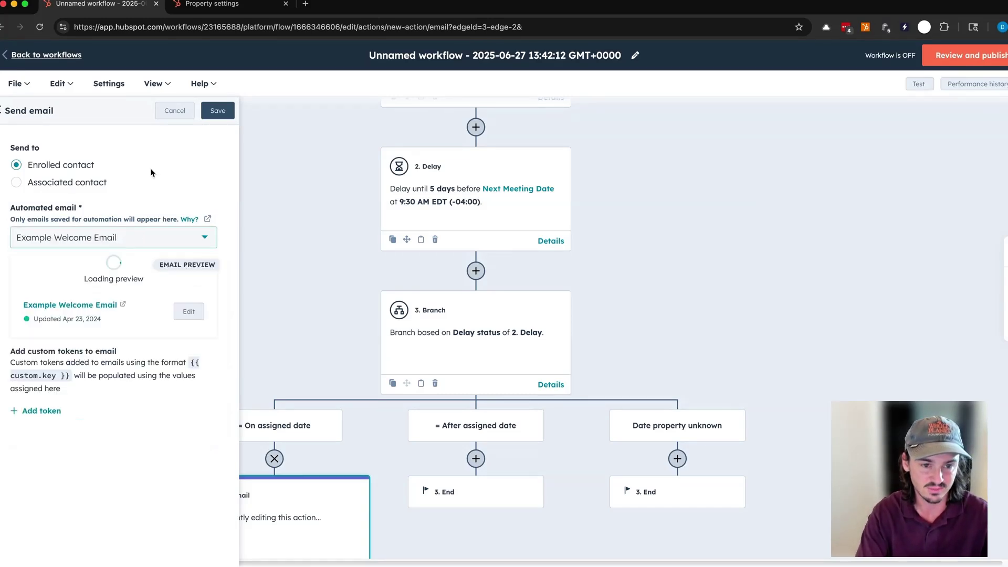
click(220, 116)
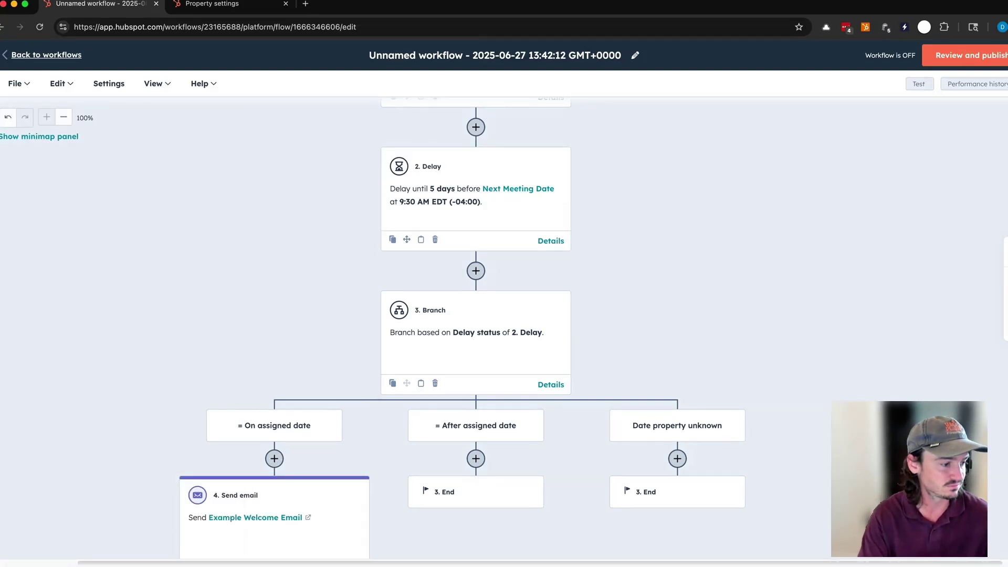
scroll(528, 173, up, 7)
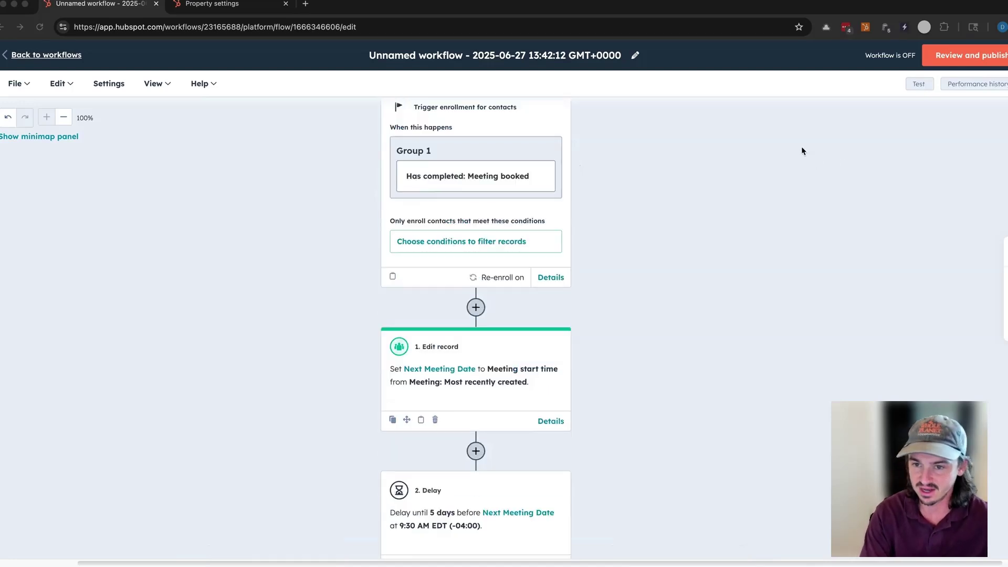
scroll(613, 305, down, 1)
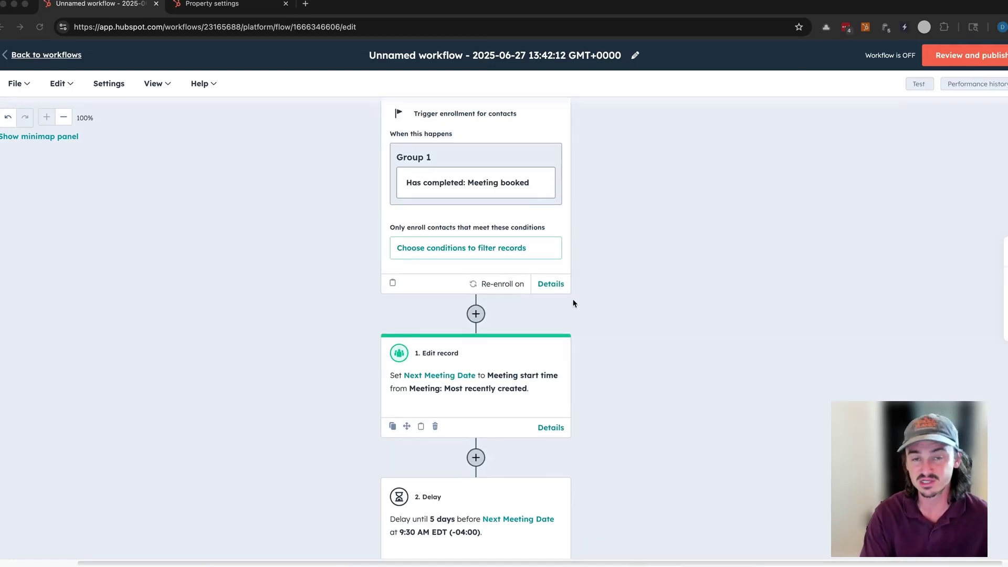
click(476, 314)
click(156, 250)
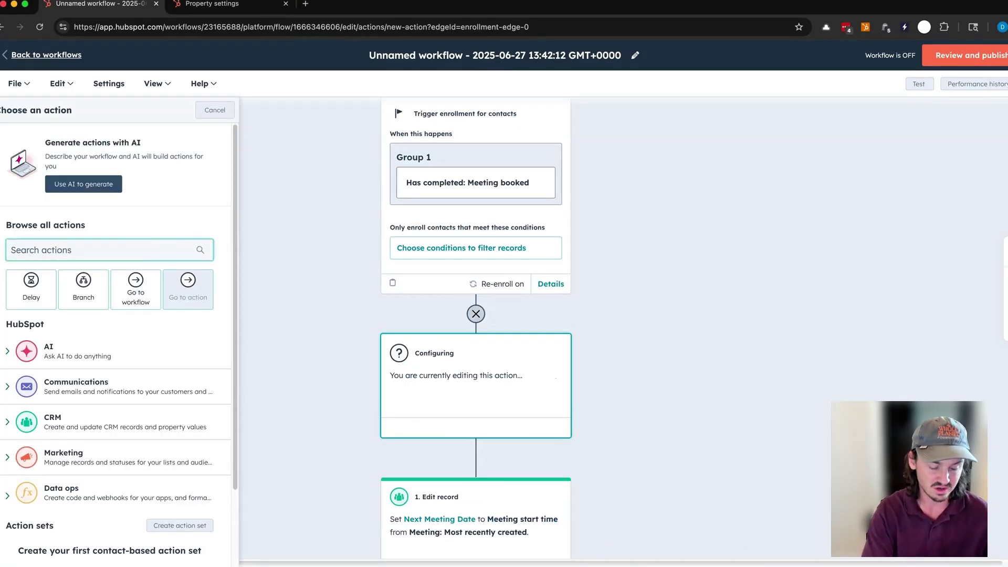
text(marketing)
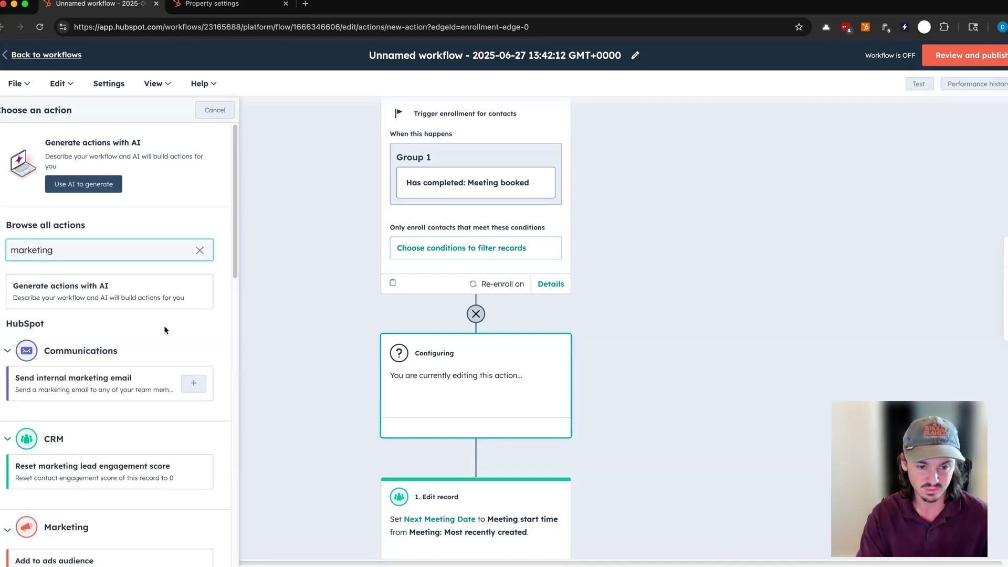
scroll(147, 383, down, 5)
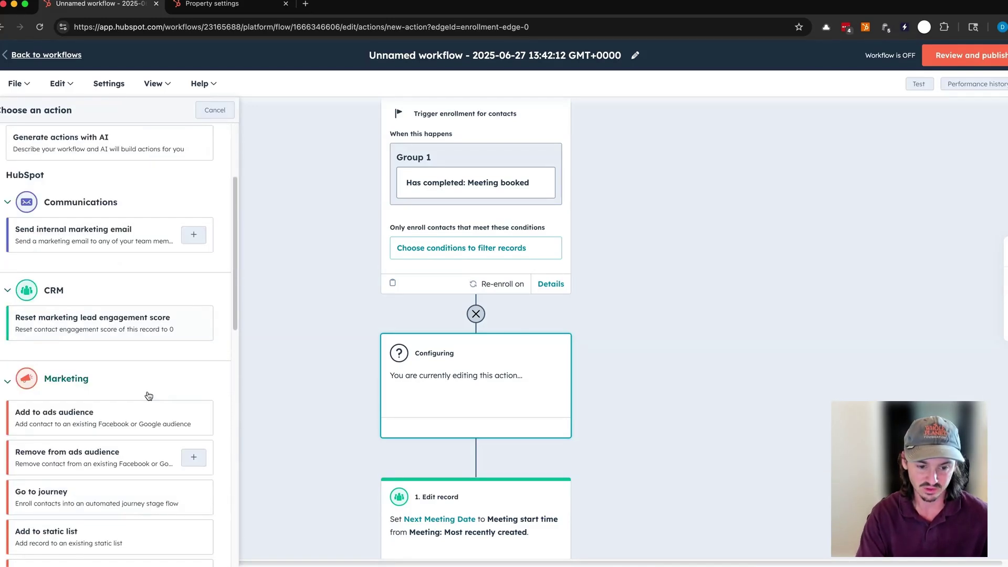
scroll(149, 396, down, 6)
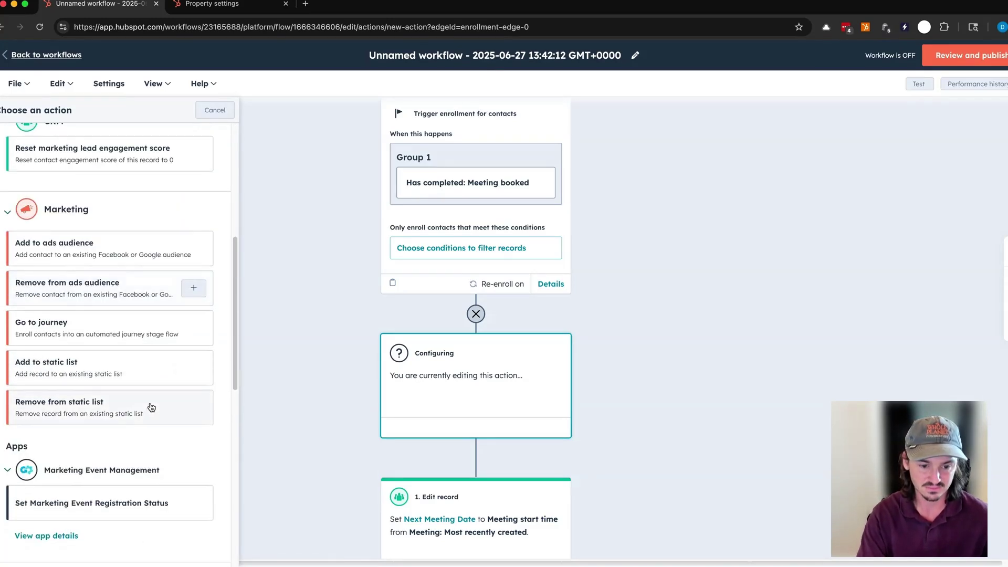
scroll(203, 302, up, 10)
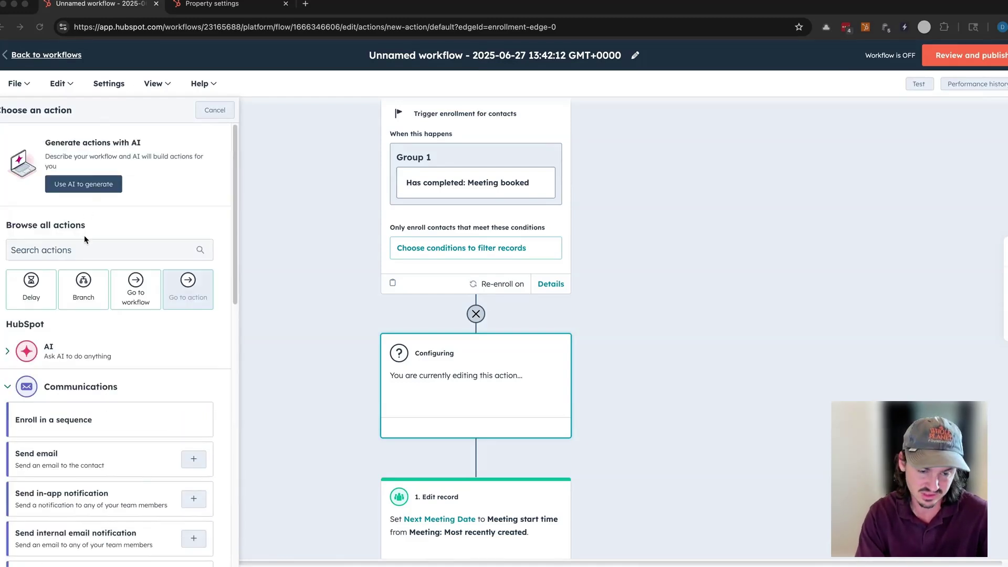
scroll(84, 262, down, 1)
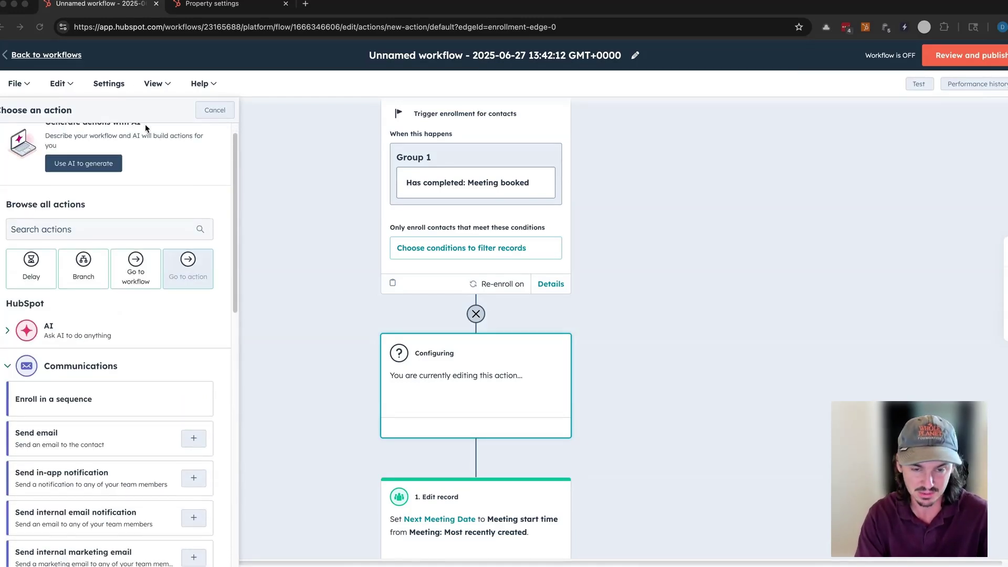
click(177, 112)
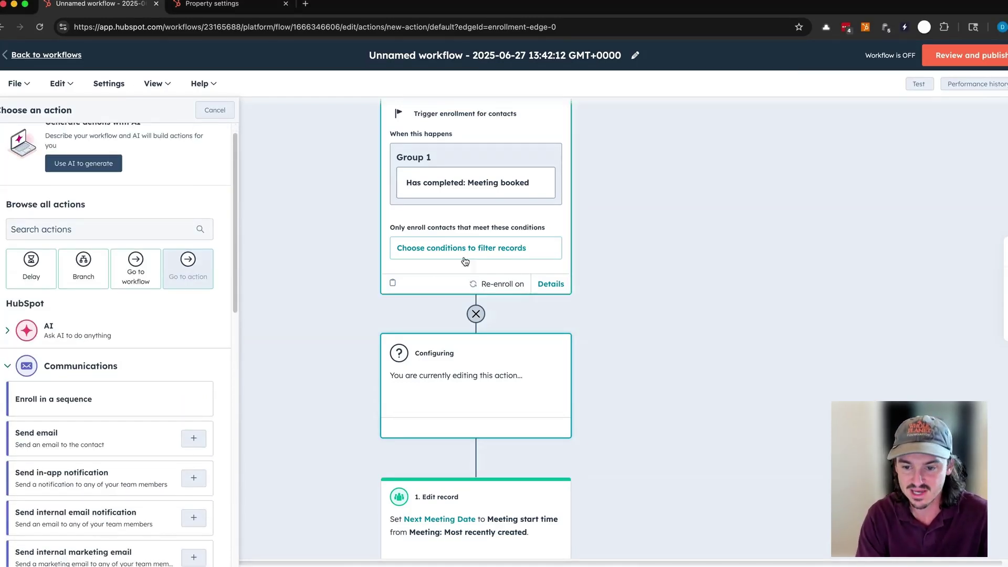
scroll(226, 142, down, 1)
click(218, 111)
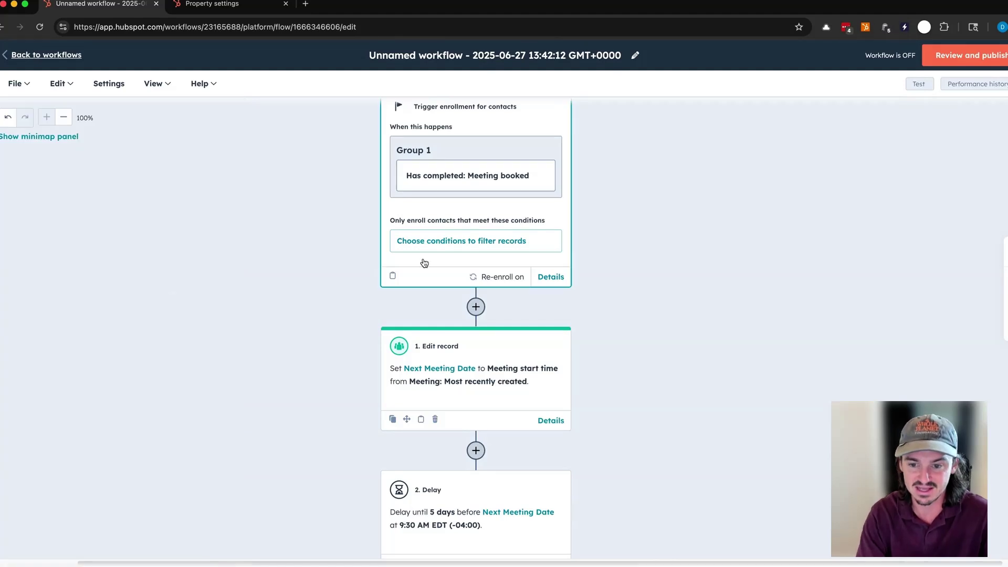
scroll(348, 306, down, 1)
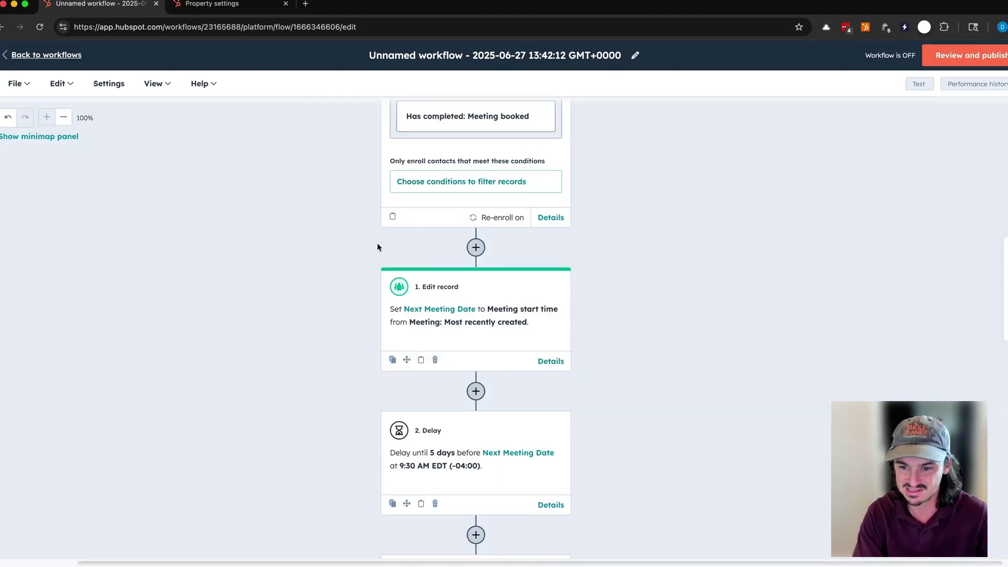
Review the 5-day delay and the three outcome branches that follow it in the workflow.
scroll(294, 315, down, 6)
scroll(341, 262, down, 1)
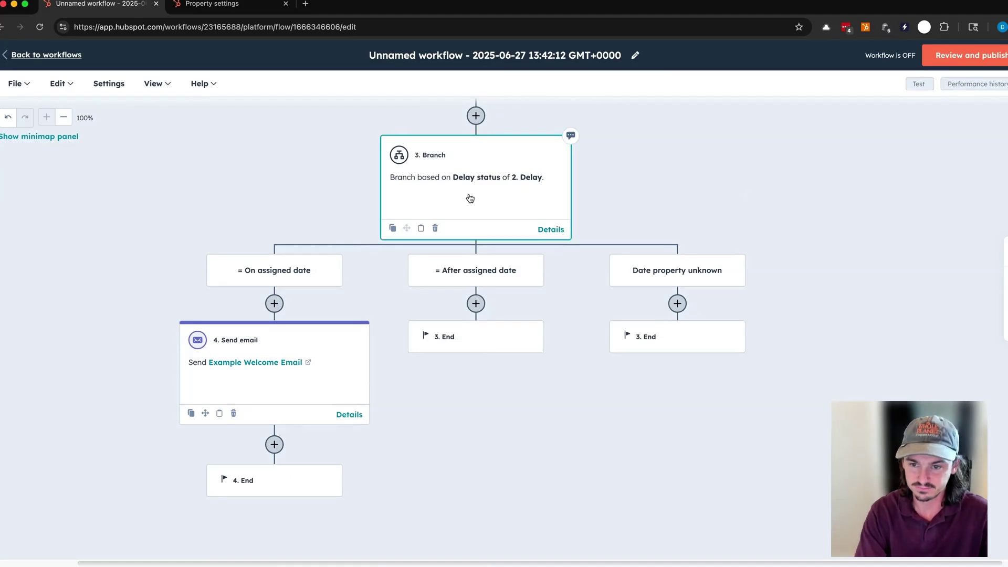
scroll(470, 198, up, 2)
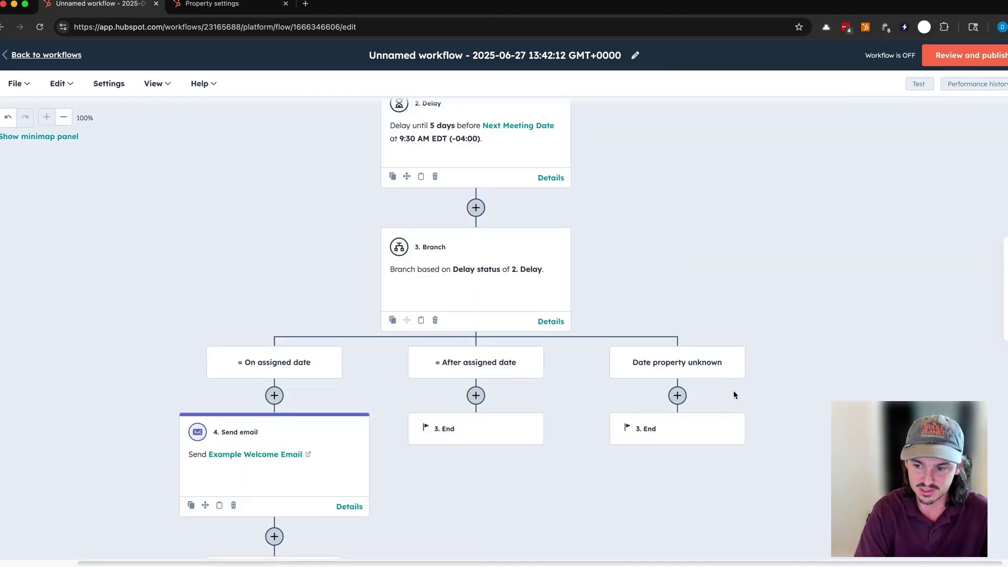
scroll(645, 376, down, 1)
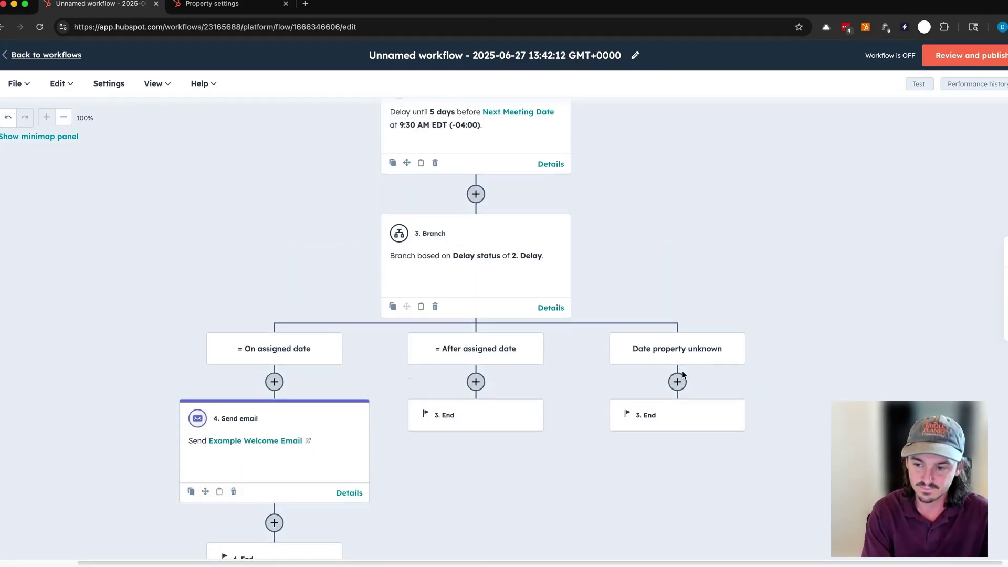
scroll(738, 333, down, 3)
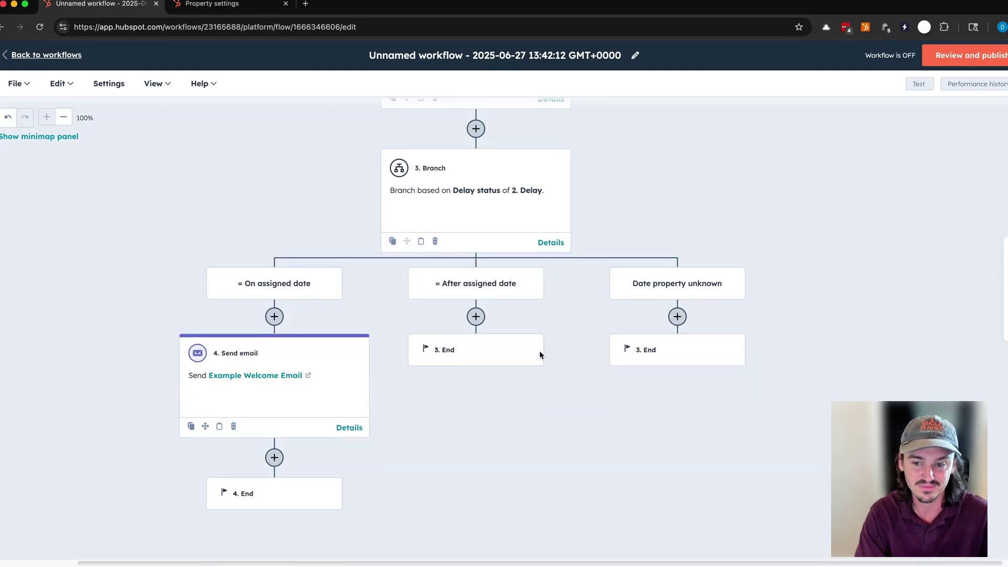
scroll(540, 351, down, 2)
scroll(500, 225, up, 5)
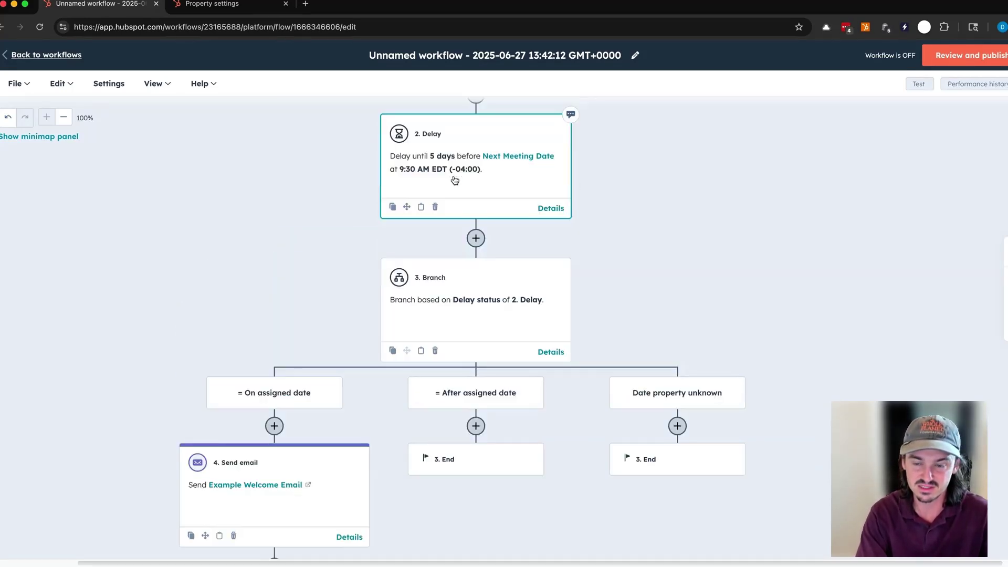
scroll(457, 178, up, 2)
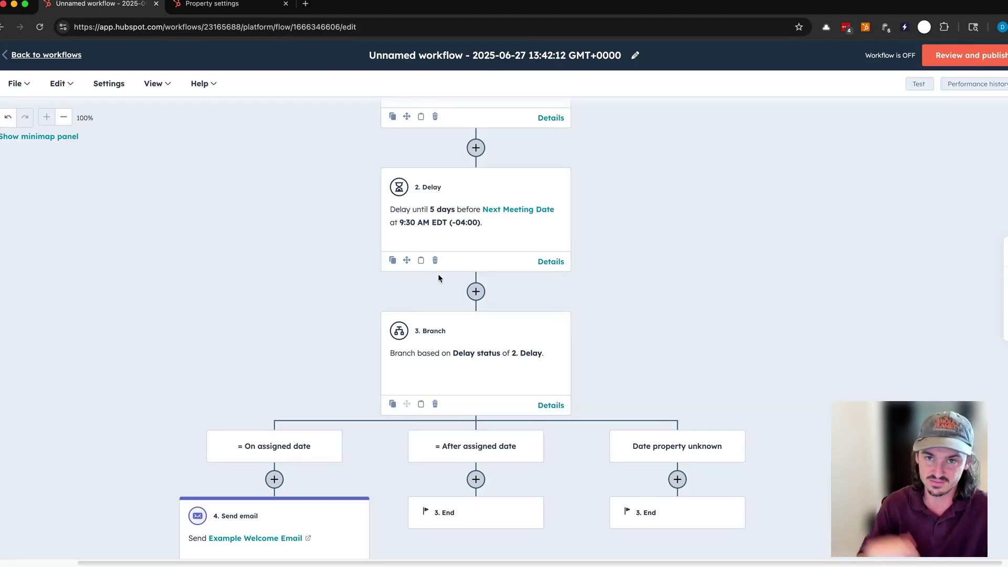
scroll(513, 472, down, 1)
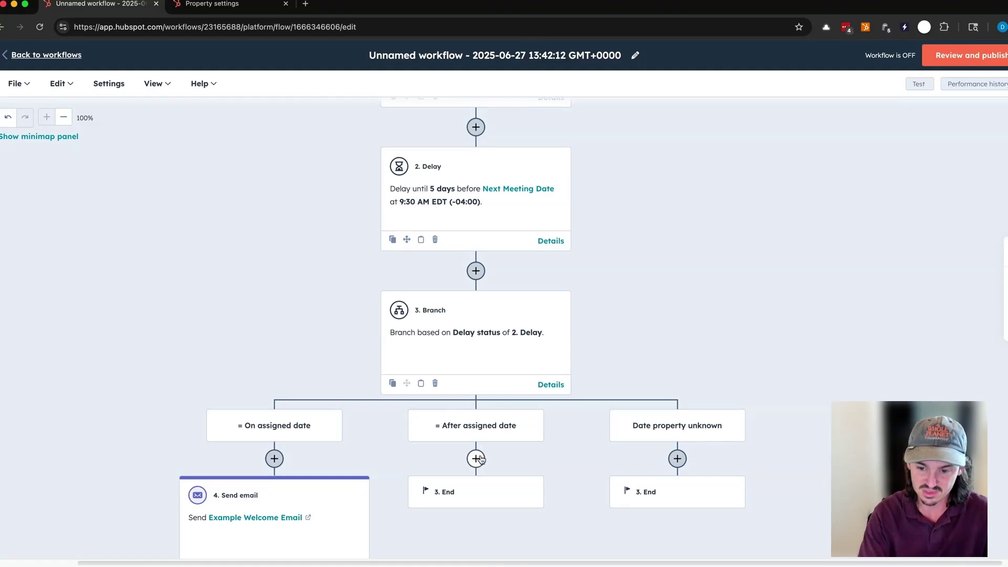
scroll(477, 425, down, 2)
scroll(499, 352, down, 3)
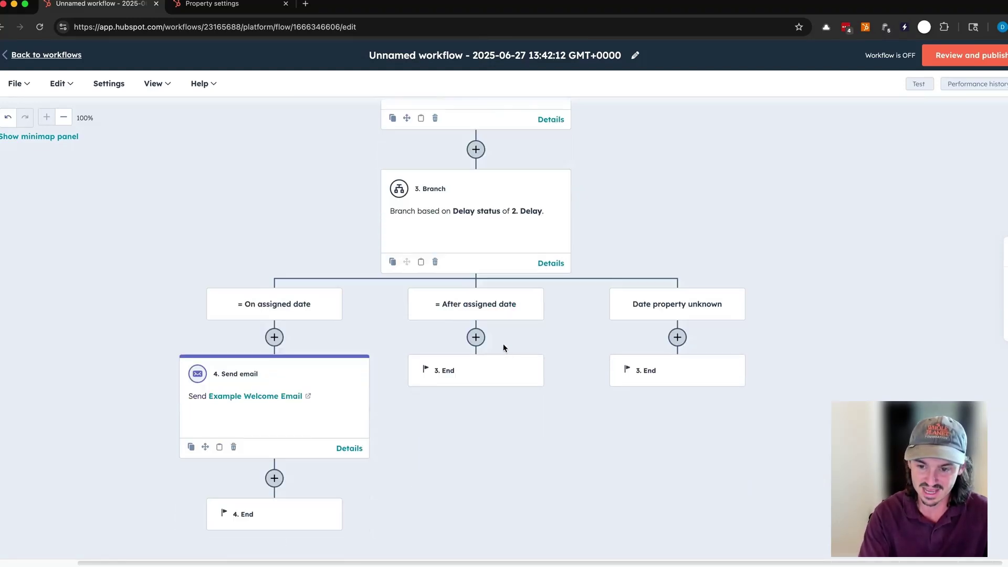
scroll(423, 321, up, 3)
scroll(271, 480, down, 2)
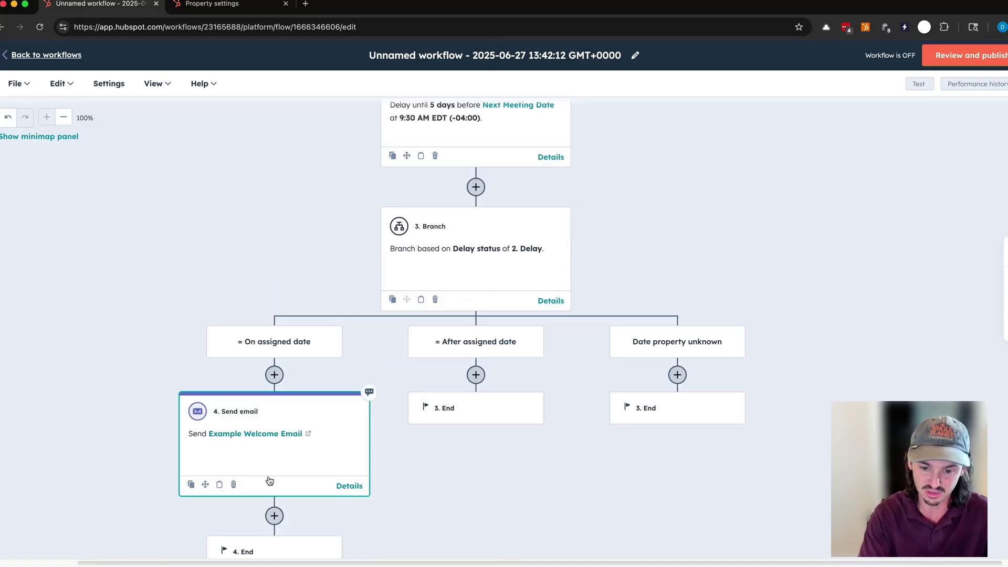
Add a Delay after the Example Welcome Email action that waits until a date property, with Next Meeting Date as the property.
click(274, 514)
click(30, 289)
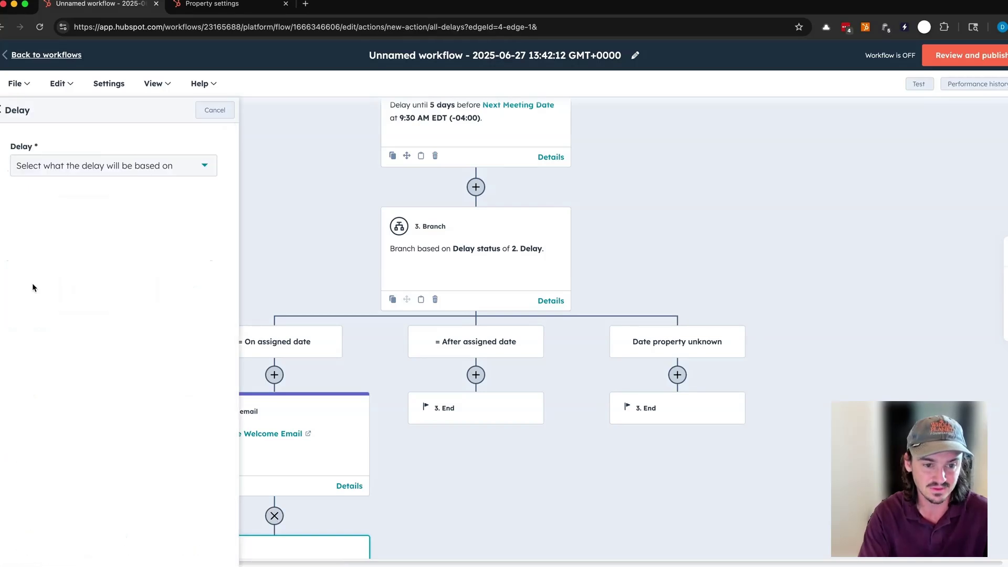
click(91, 167)
scroll(118, 252, down, 1)
click(118, 232)
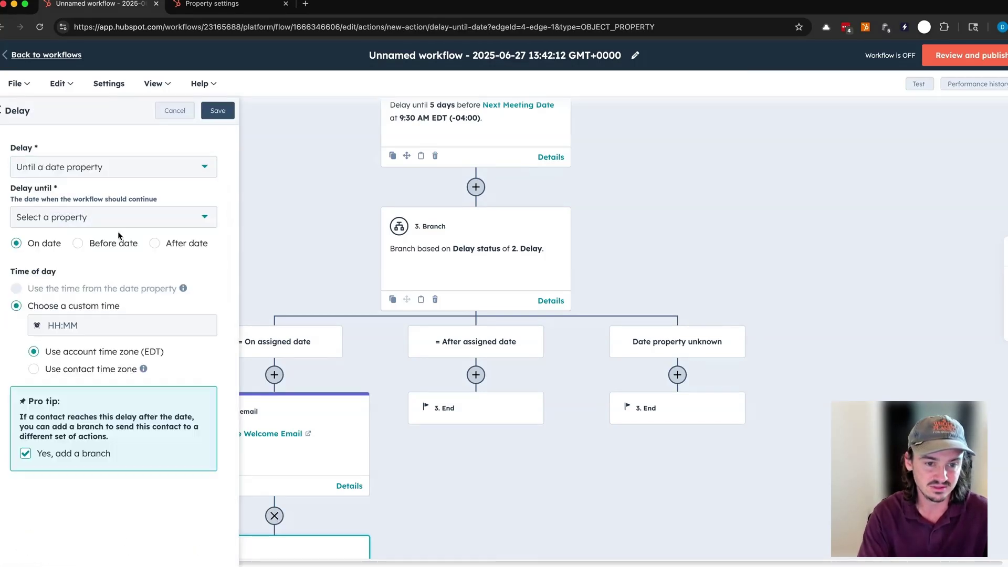
click(99, 223)
text(next mee)
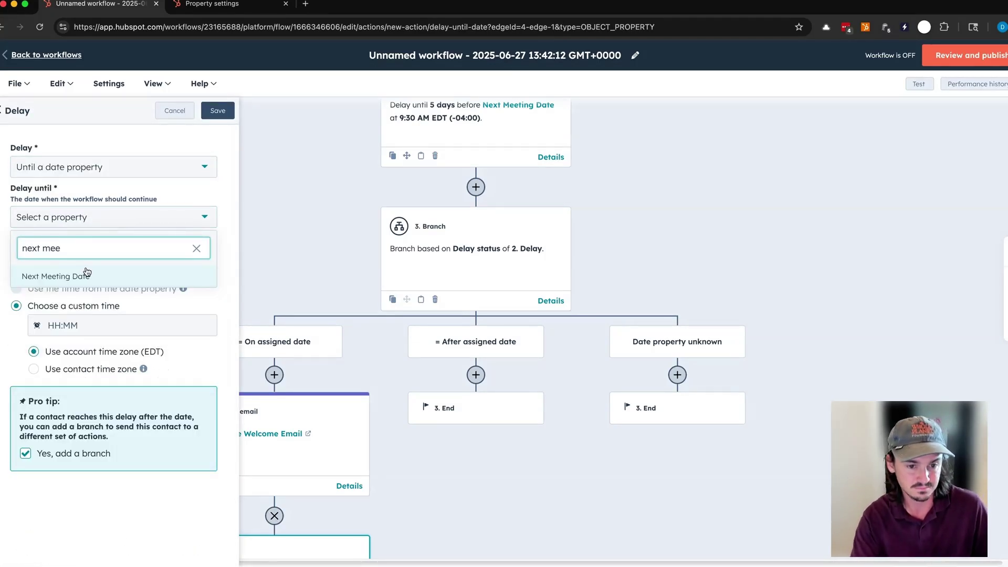
click(87, 273)
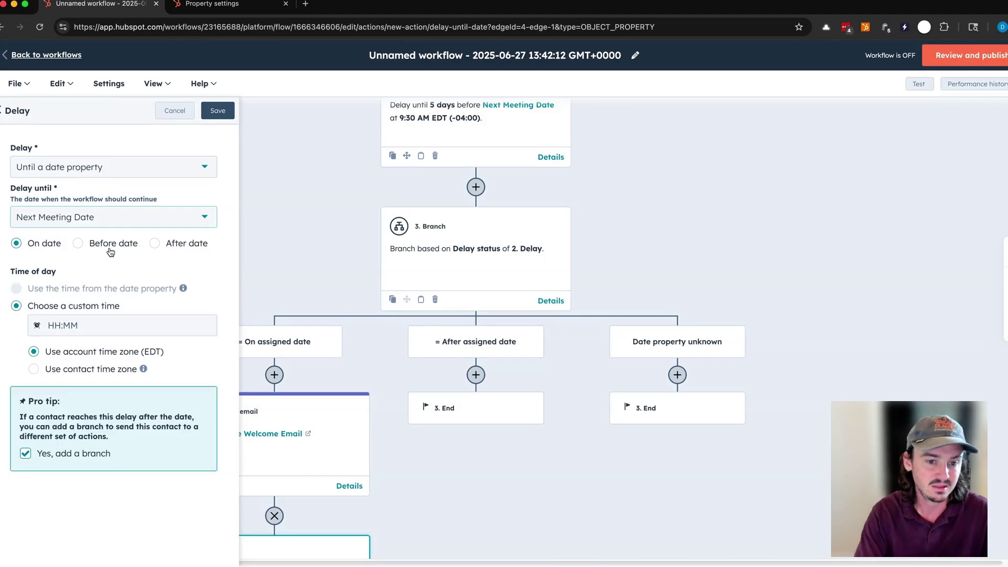
Set the new delay to 3 days before the date at a custom time of 8:15 AM EDT and save it.
click(112, 250)
click(124, 288)
text(3)
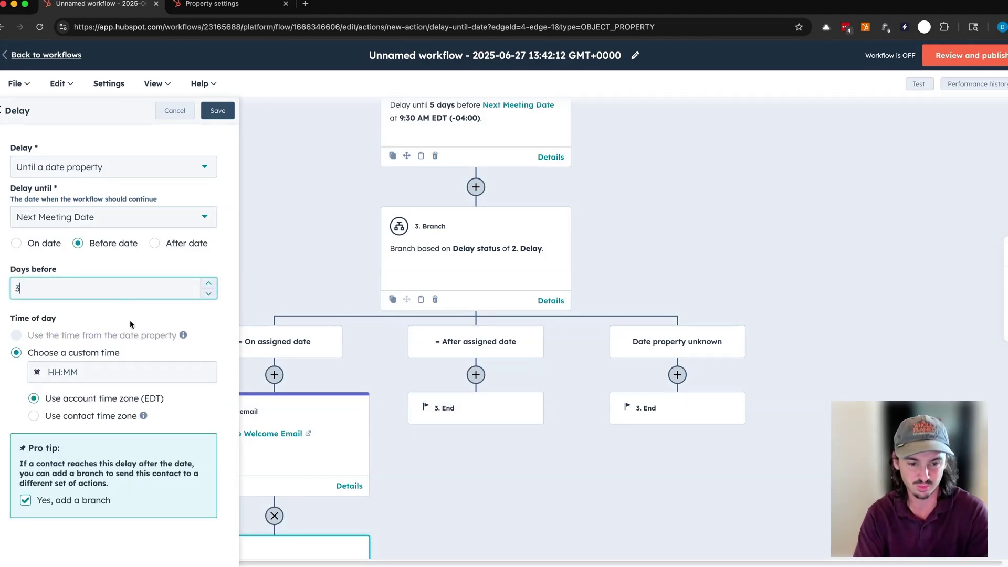
click(101, 367)
scroll(103, 417, up, 10)
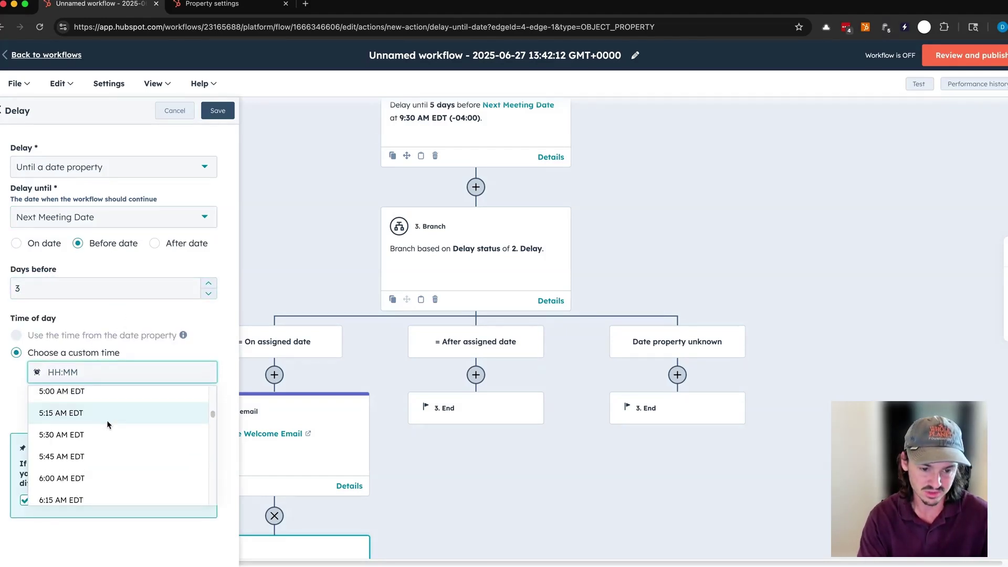
click(100, 477)
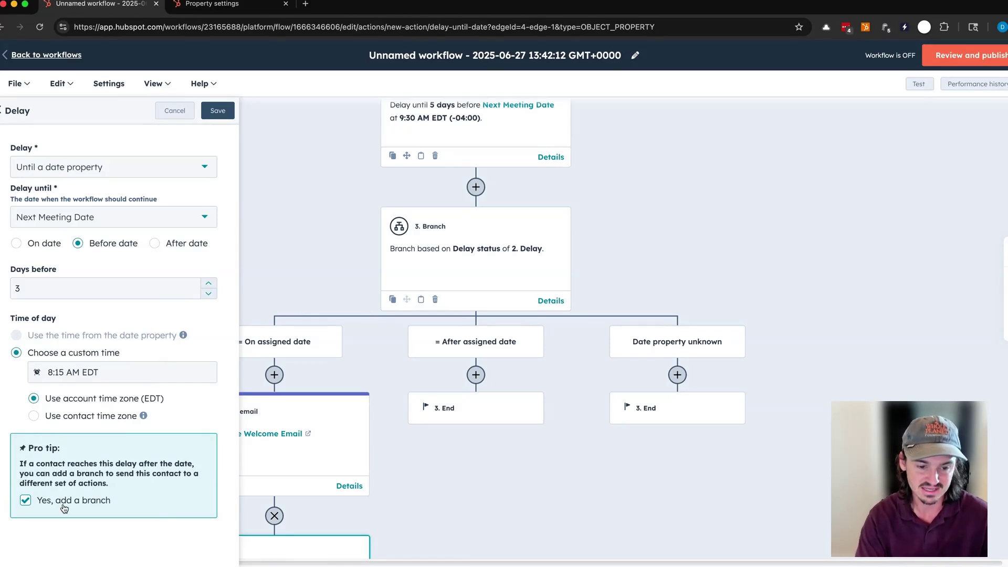
click(221, 113)
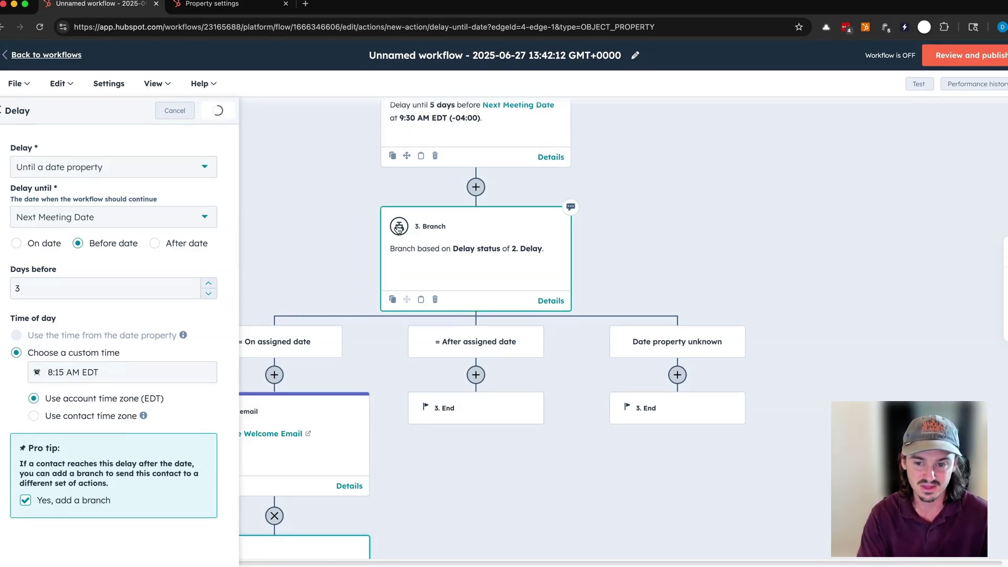
click(674, 397)
On the first branch's After assigned date path, add a Go to action connection to the 3-day delay and save it.
scroll(614, 211, down, 5)
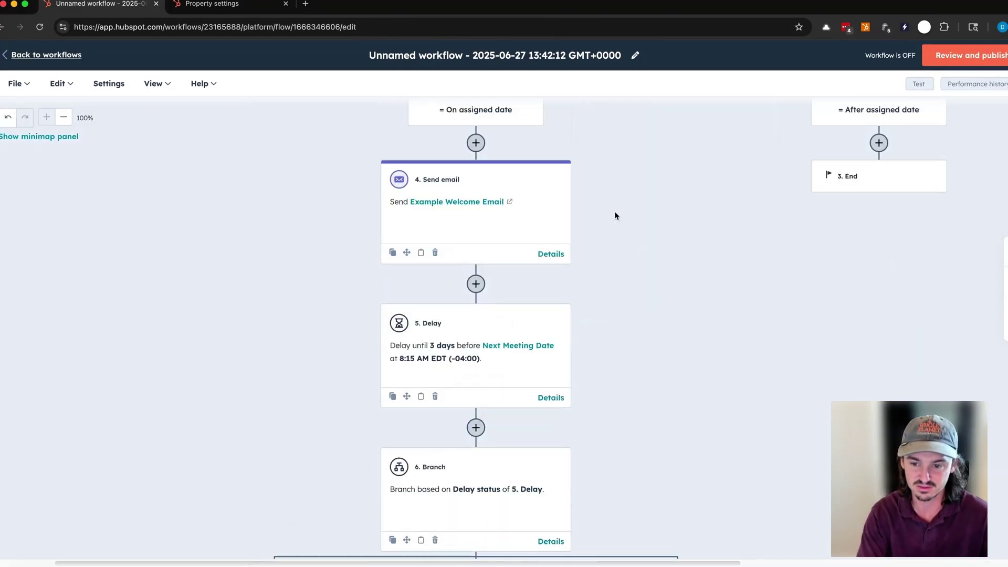
click(879, 148)
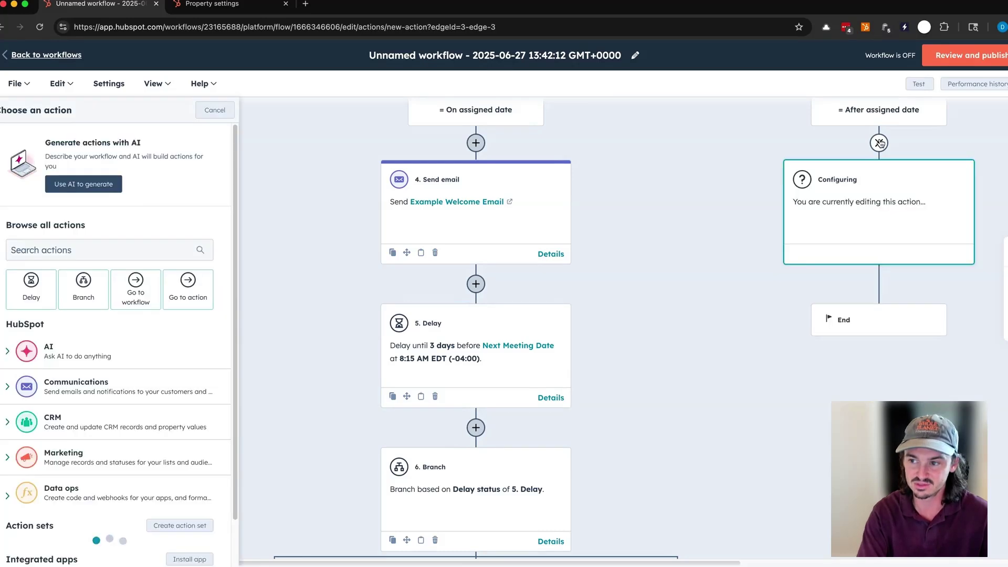
click(203, 297)
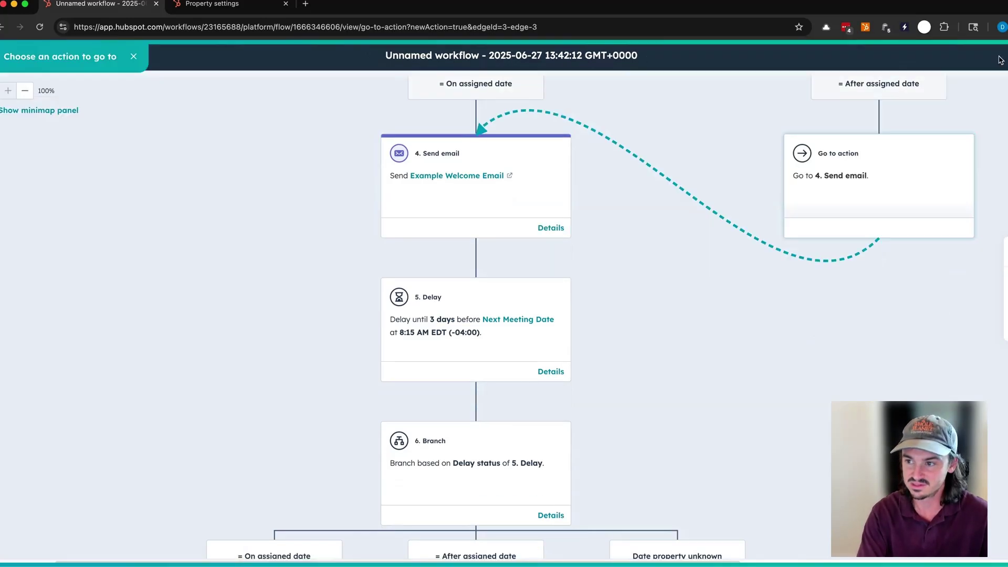
click(484, 355)
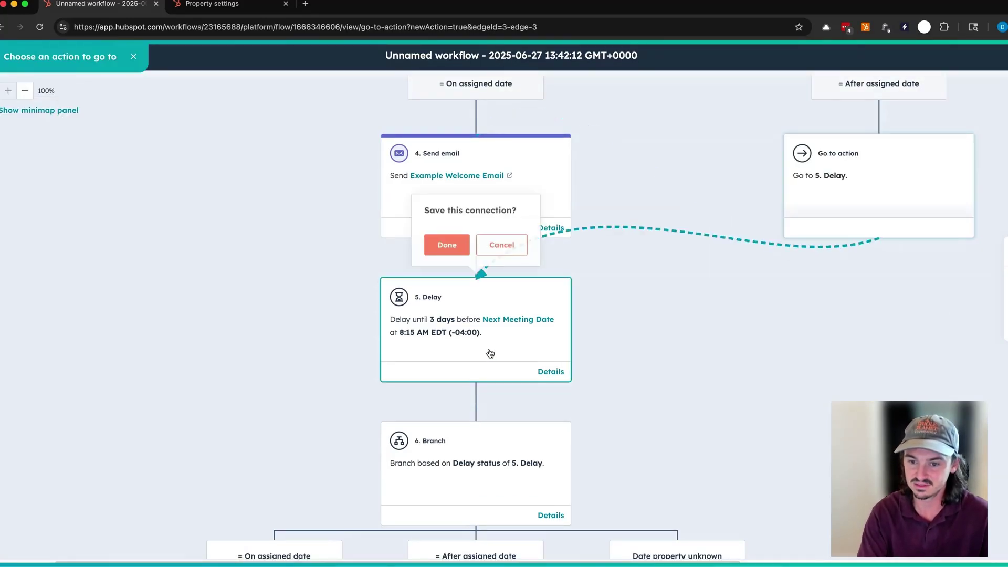
click(445, 243)
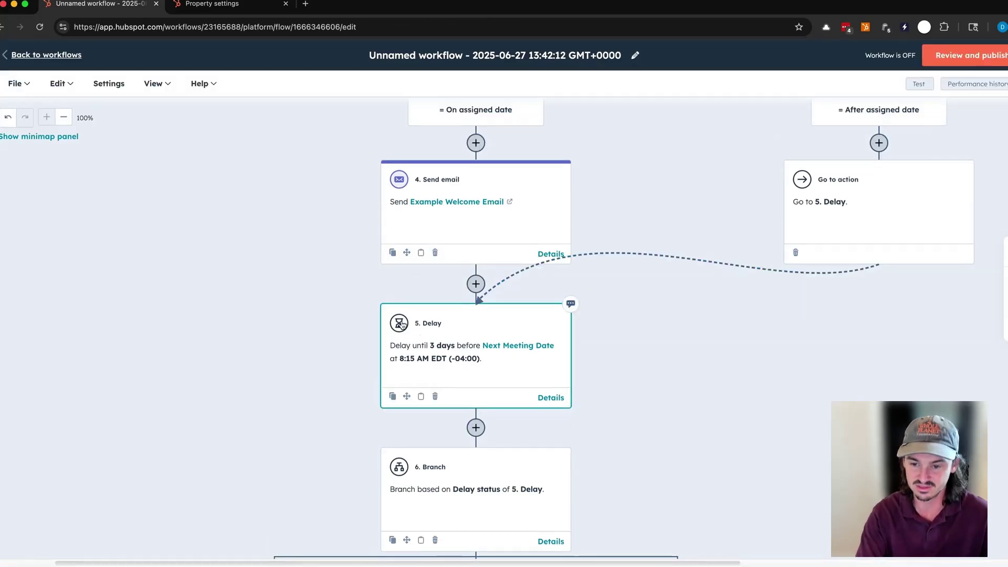
On the second branch's On assigned date path, add a Send email action that uses Order Received and save it.
scroll(395, 271, down, 3)
scroll(394, 271, down, 2)
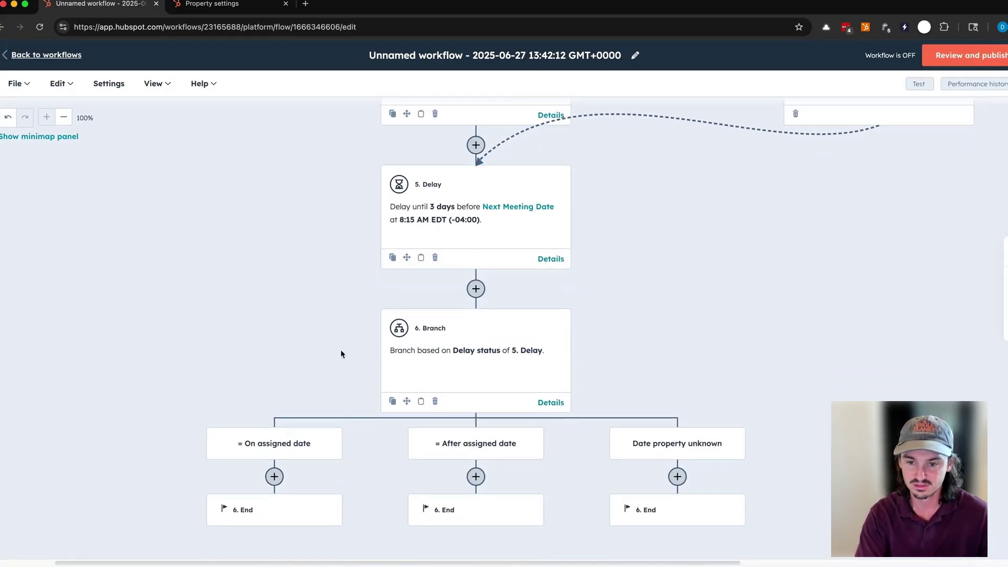
click(274, 476)
click(96, 251)
text(email)
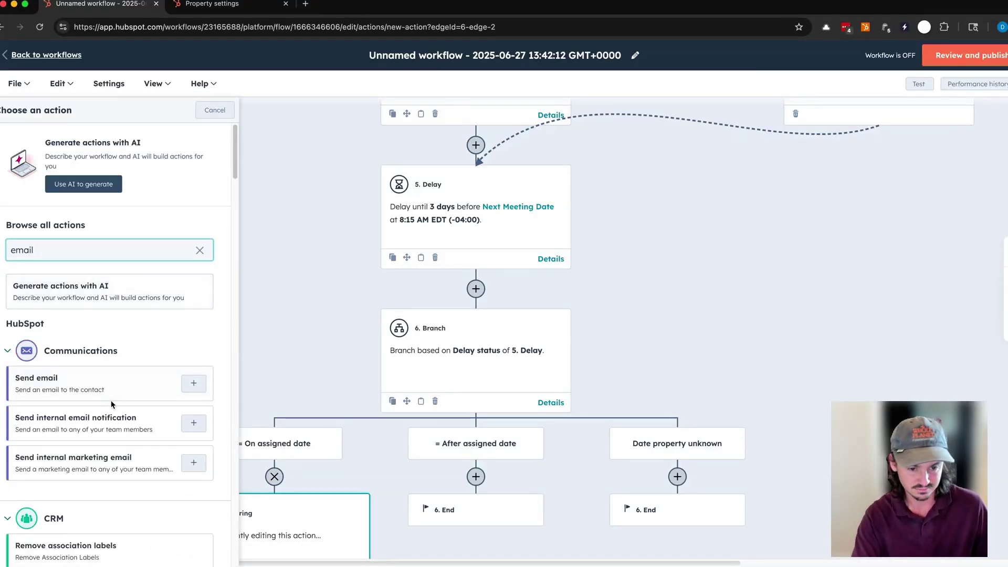
click(114, 384)
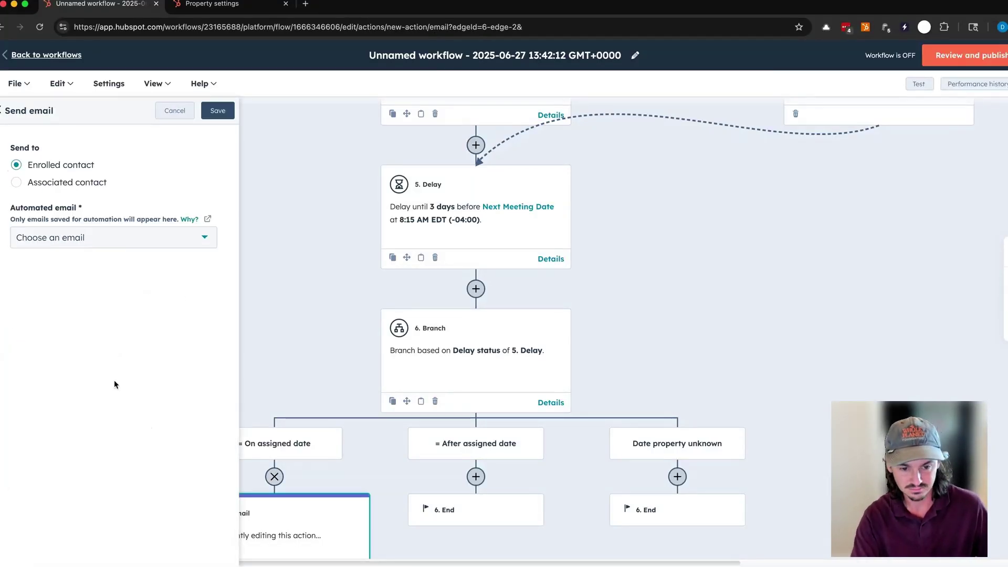
click(122, 242)
scroll(102, 372, down, 1)
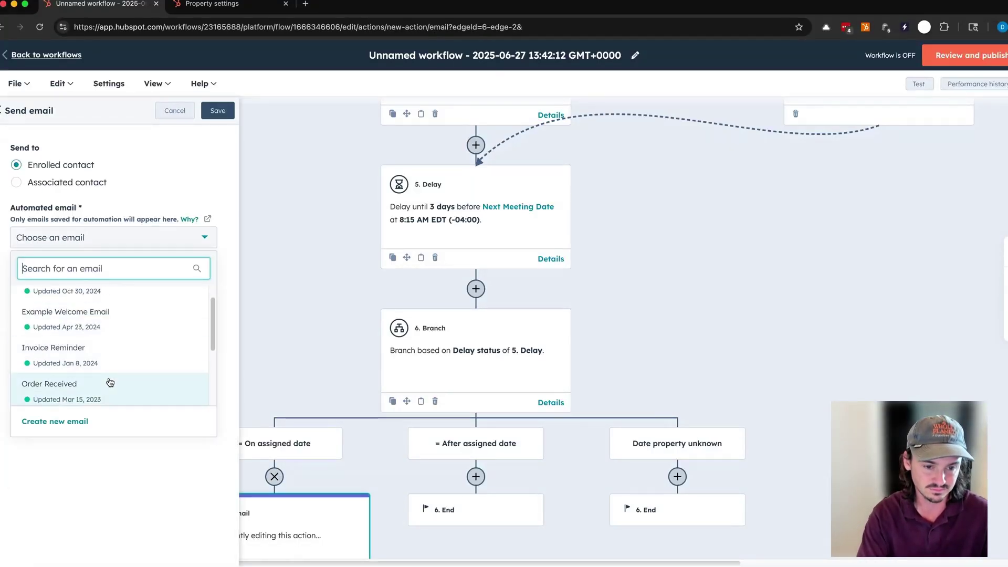
click(108, 383)
click(218, 111)
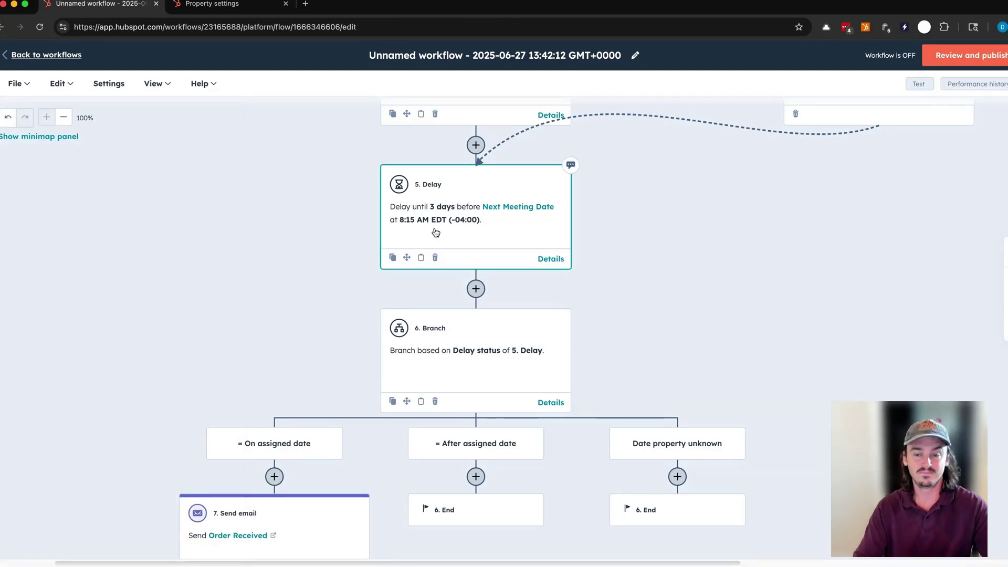
Review the workflow from the 3-day delay back up to the 5-day delay, including the Go to action connection.
scroll(582, 260, up, 1)
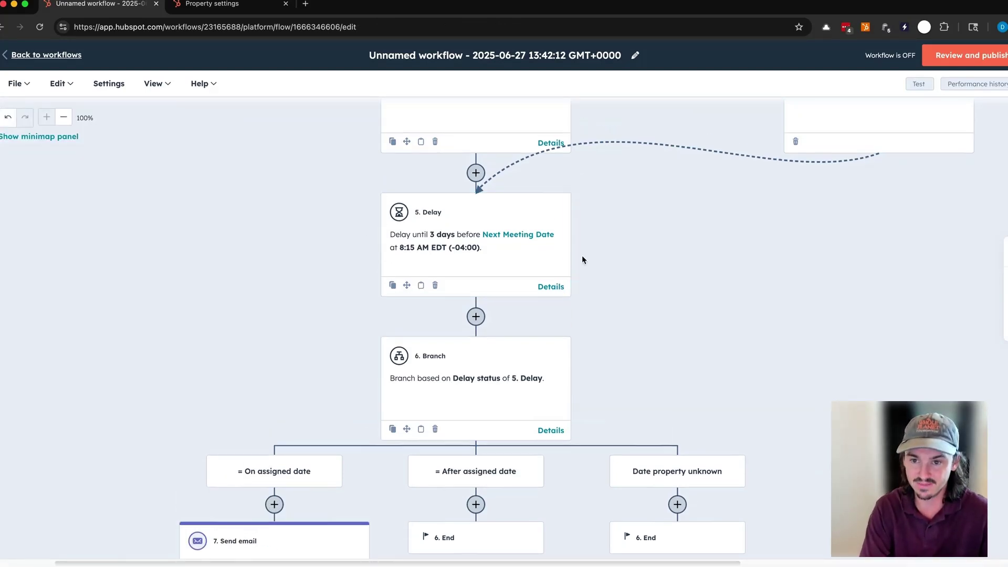
scroll(535, 231, up, 6)
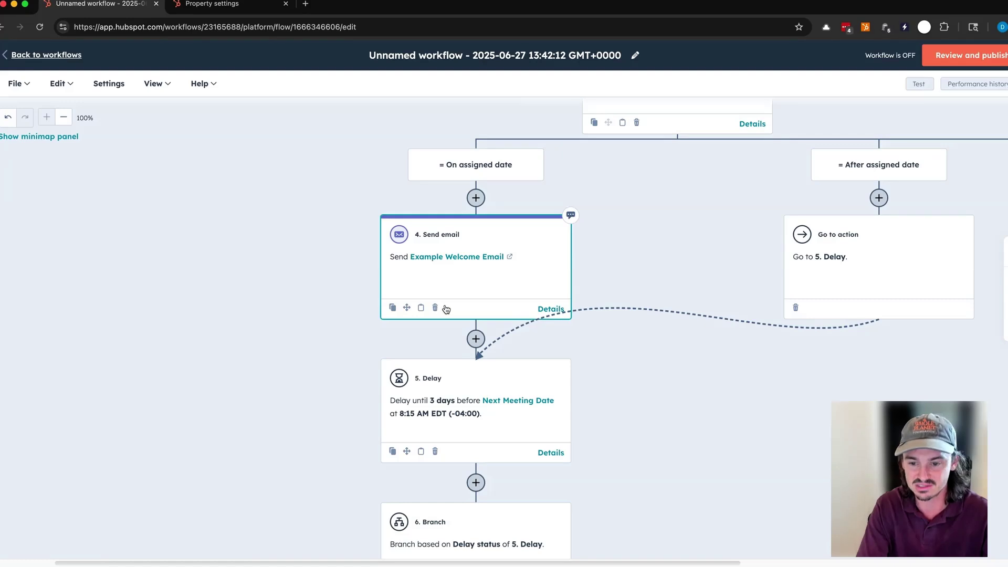
scroll(443, 307, down, 1)
scroll(445, 300, down, 3)
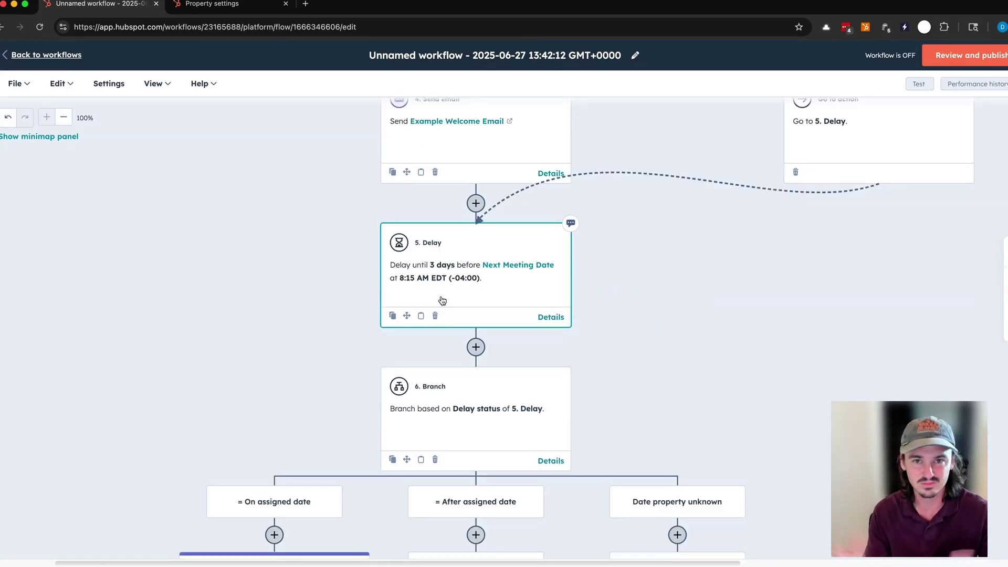
scroll(736, 257, up, 8)
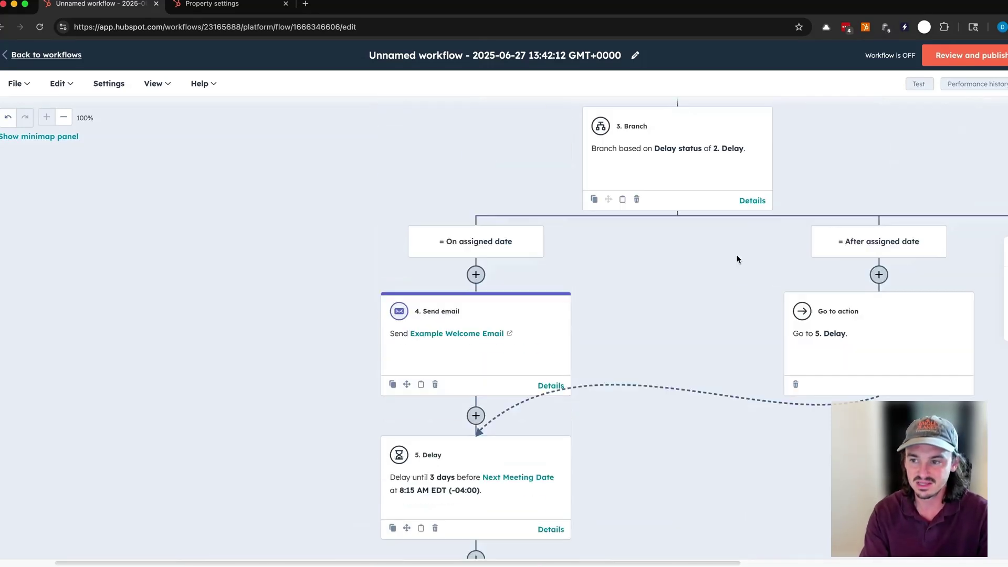
scroll(745, 320, up, 4)
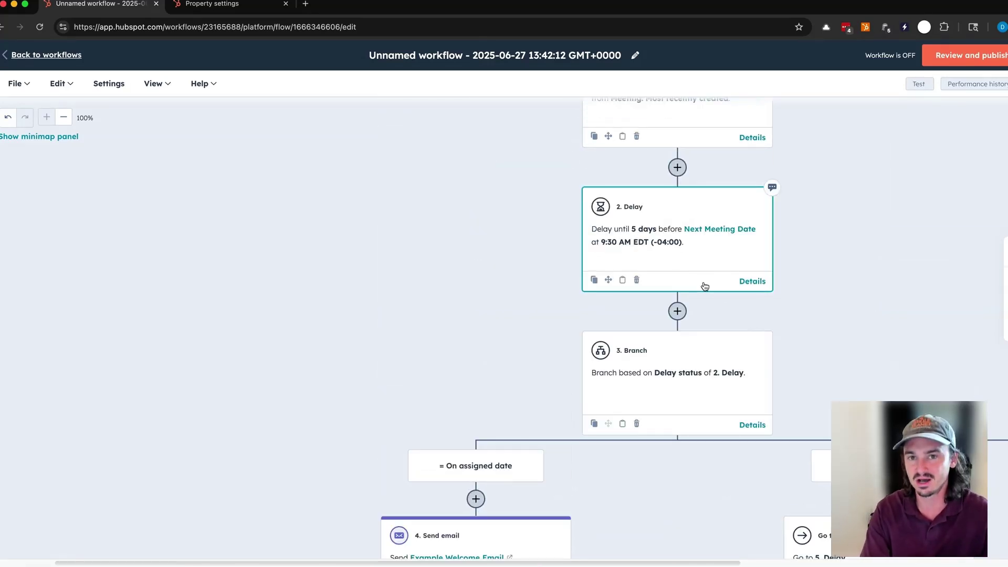
scroll(706, 278, up, 1)
scroll(649, 271, up, 1)
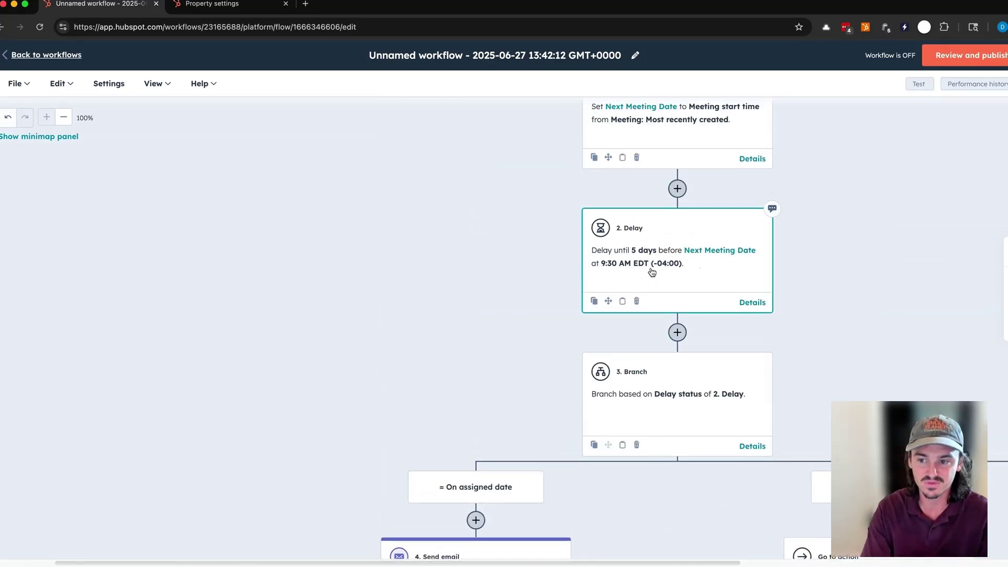